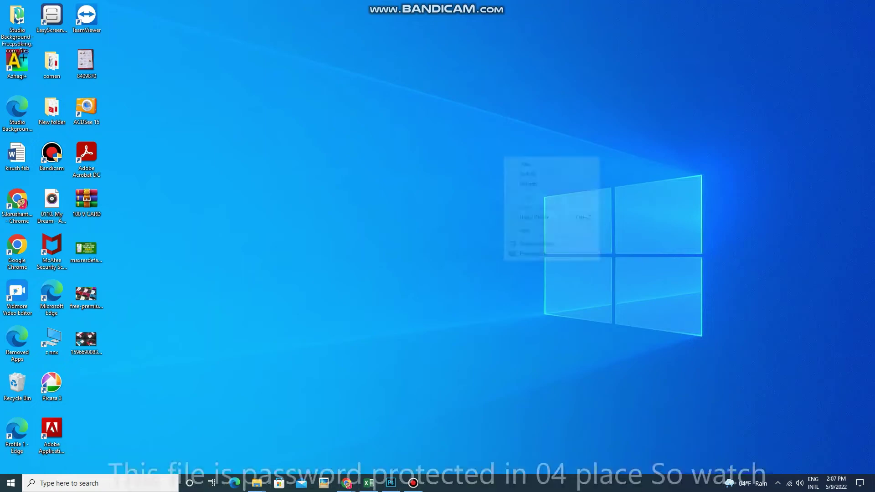
# - Restore Chrome and search YouTube for 'Tamil Tach Trendings'
pyautogui.click(529, 185)
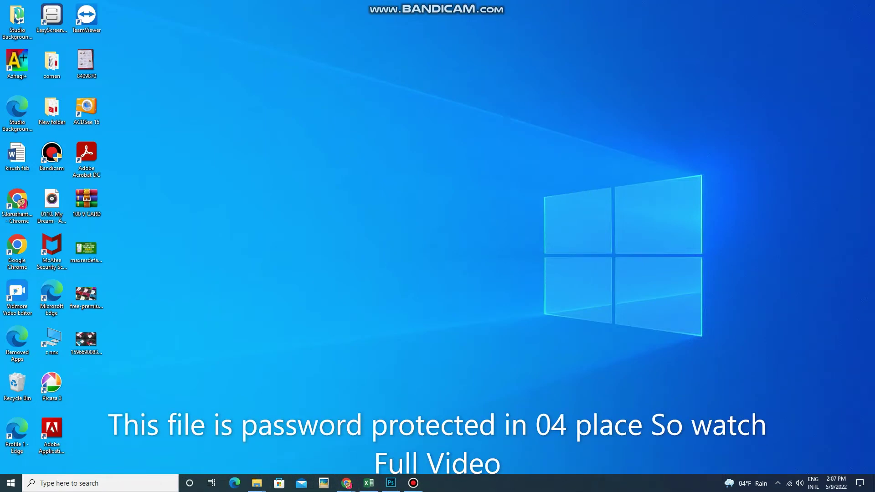
pyautogui.click(346, 483)
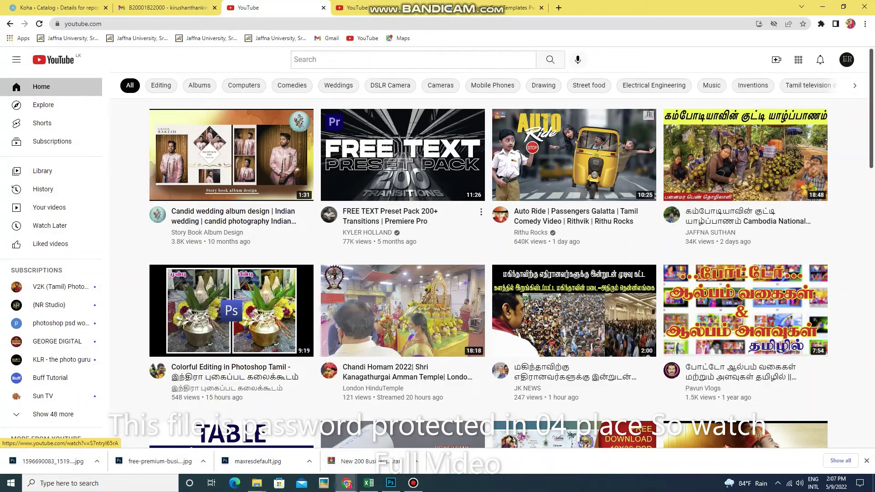
pyautogui.click(365, 59)
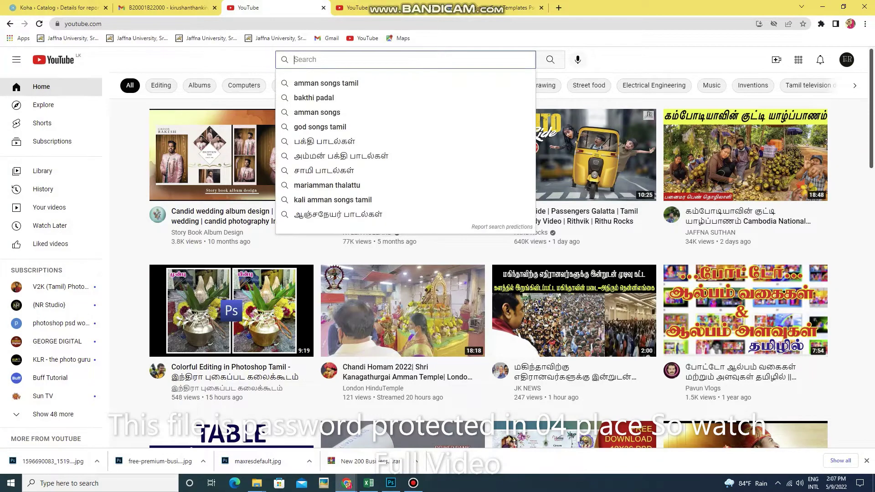
pyautogui.write('Tamil ')
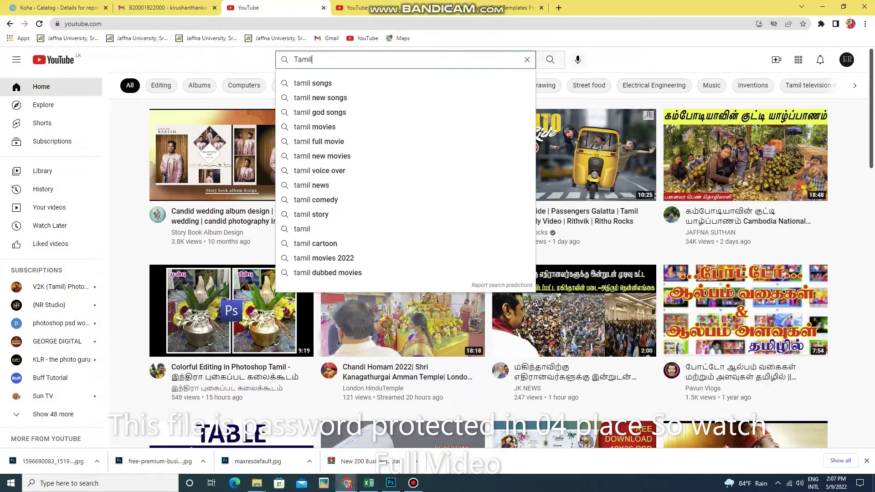
pyautogui.write('T')
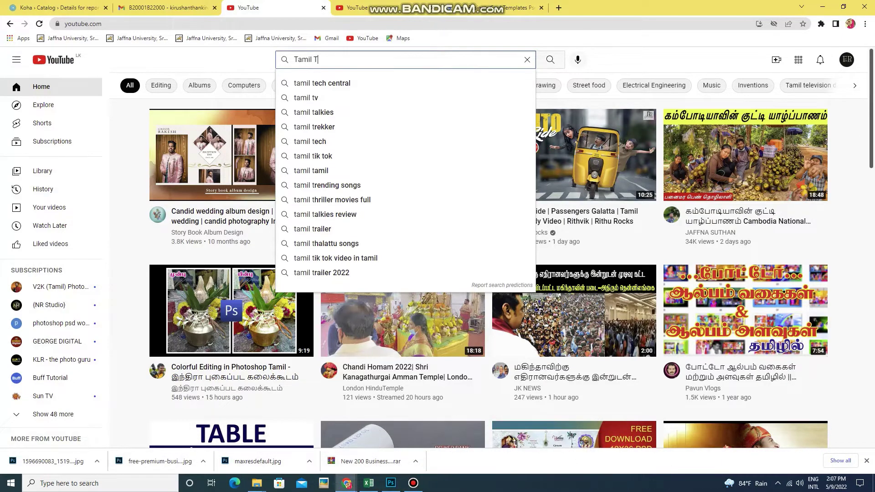
pyautogui.write('a')
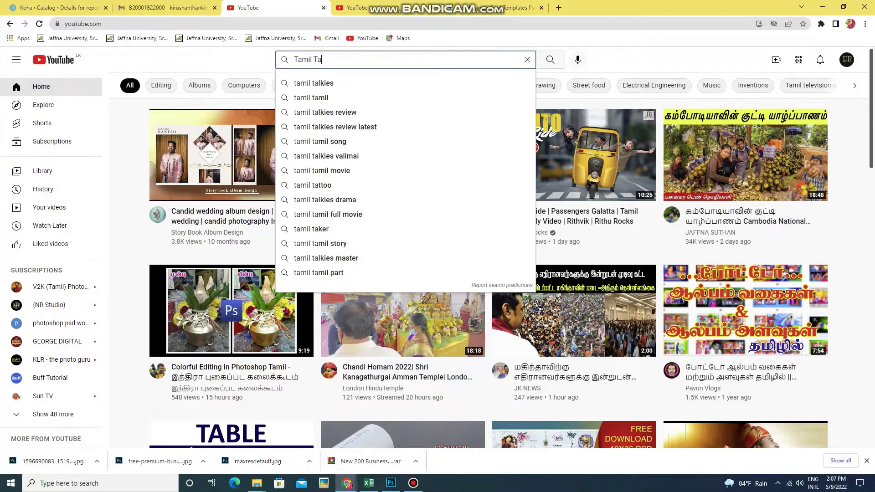
pyautogui.write('ch')
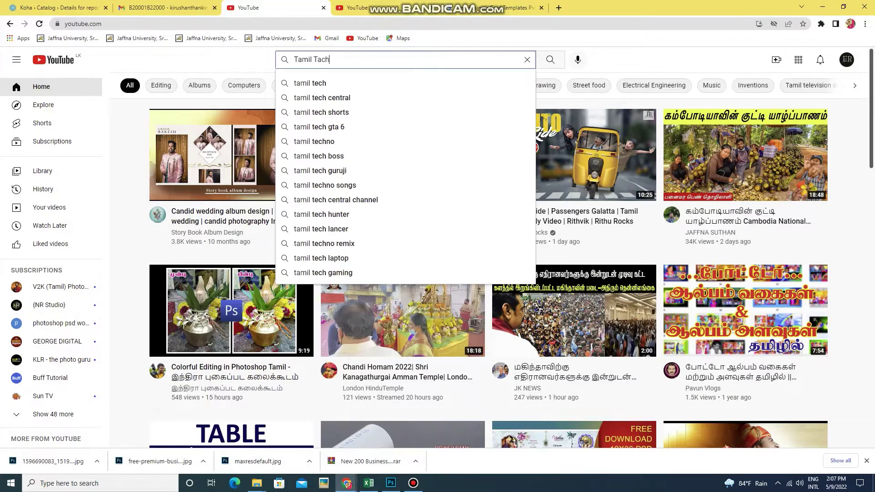
pyautogui.write(' Tr')
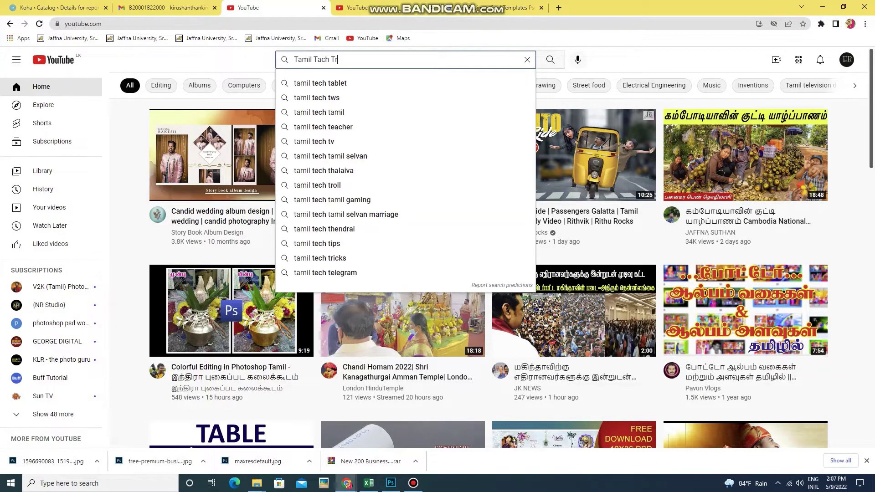
pyautogui.write('en')
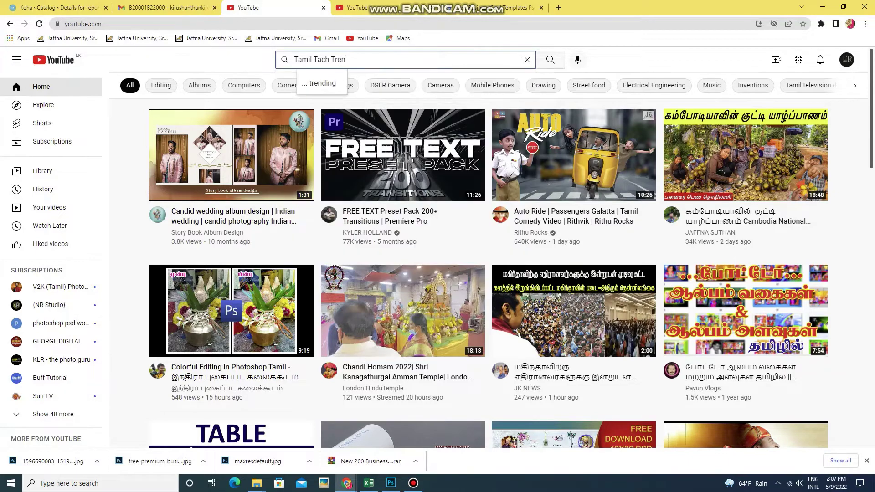
pyautogui.write('dings')
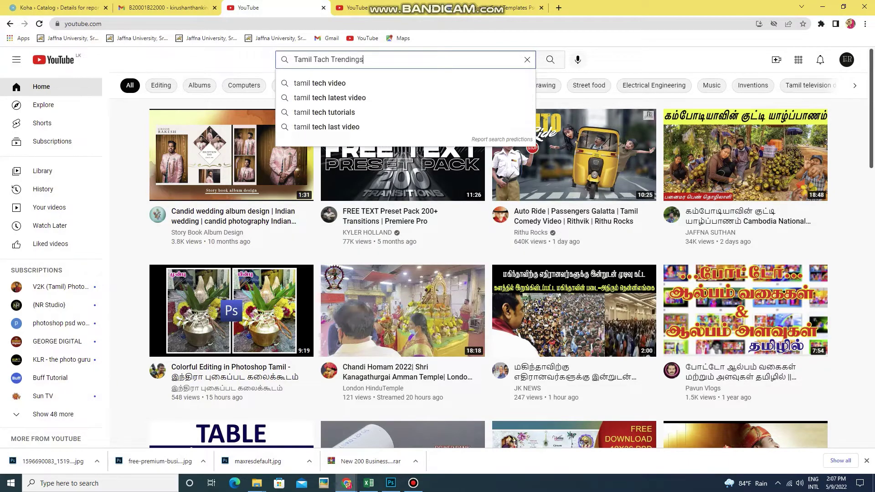
pyautogui.press('Return')
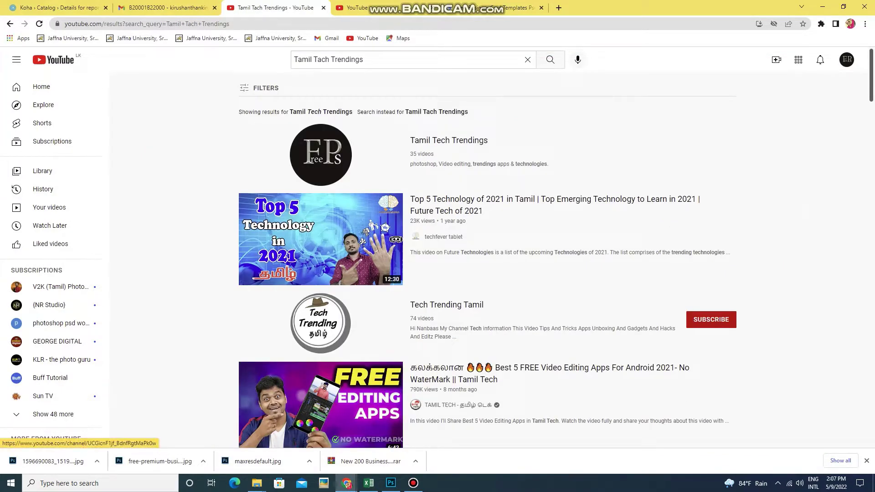
# - Browse the Tamil Tech Trendings channel's Videos list and play the smoke photo overlay video
pyautogui.click(449, 139)
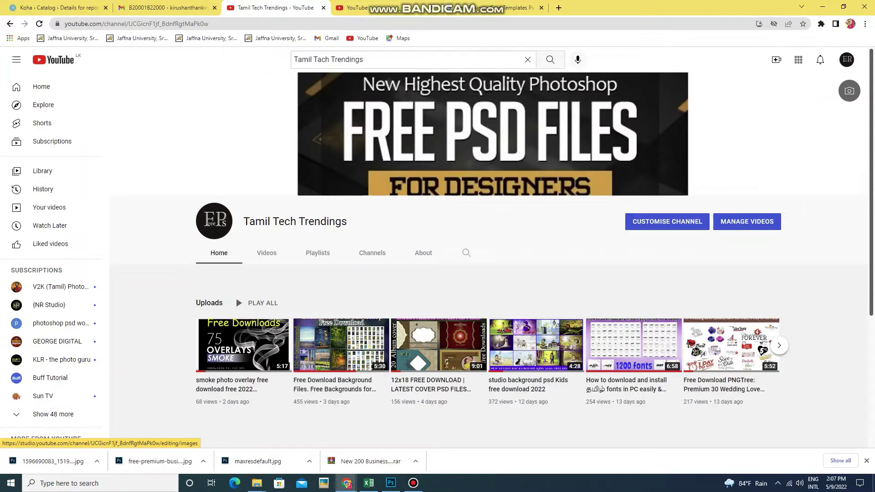
pyautogui.click(267, 253)
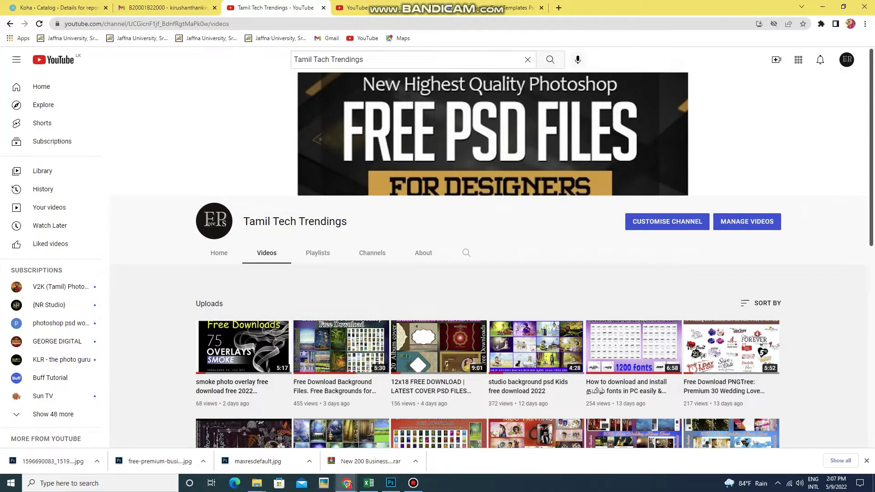
pyautogui.scroll(-3, 479, 329)
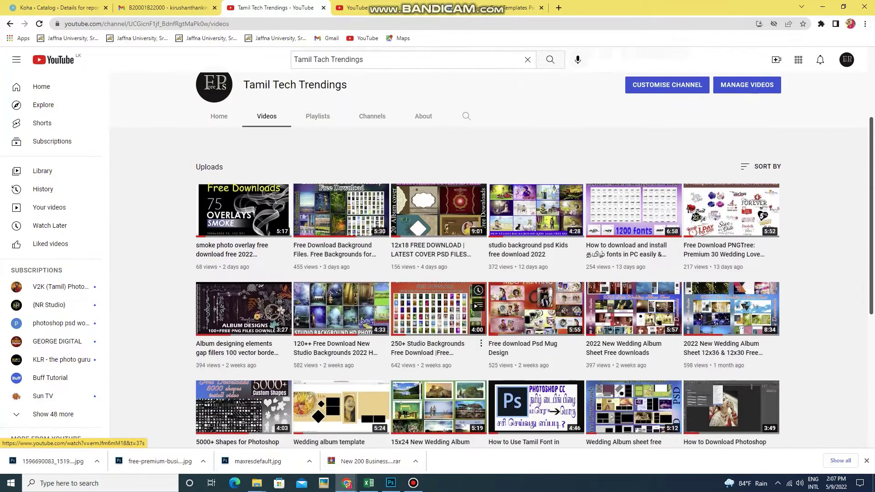
pyautogui.scroll(-1, 483, 260)
pyautogui.scroll(-2, 483, 260)
pyautogui.scroll(-2, 483, 260)
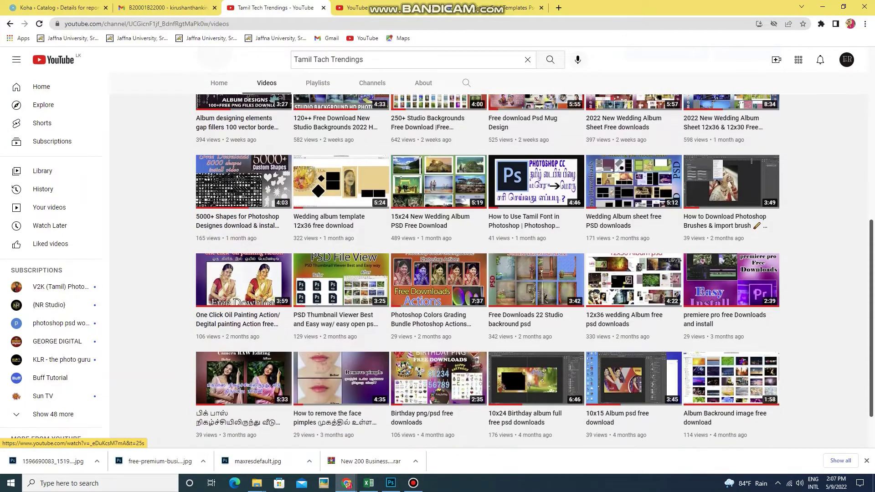
pyautogui.scroll(-2, 342, 340)
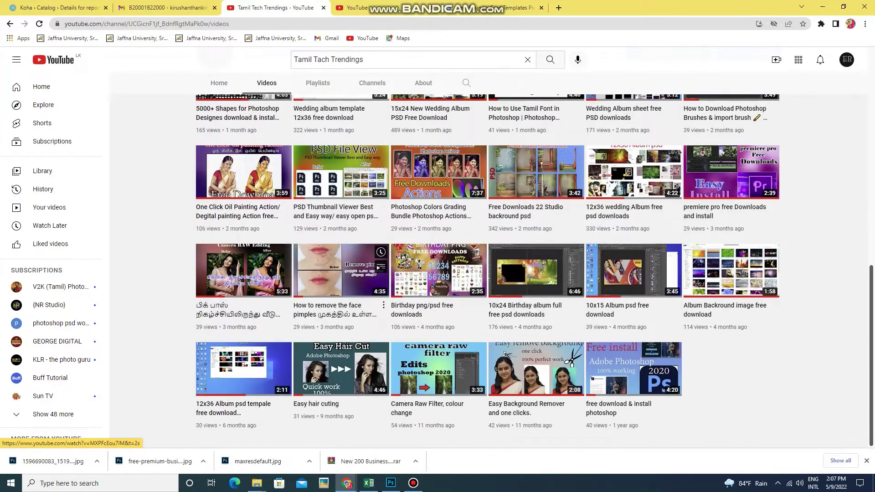
pyautogui.scroll(2, 342, 339)
pyautogui.scroll(2, 347, 392)
pyautogui.scroll(3, 347, 392)
pyautogui.scroll(2, 538, 319)
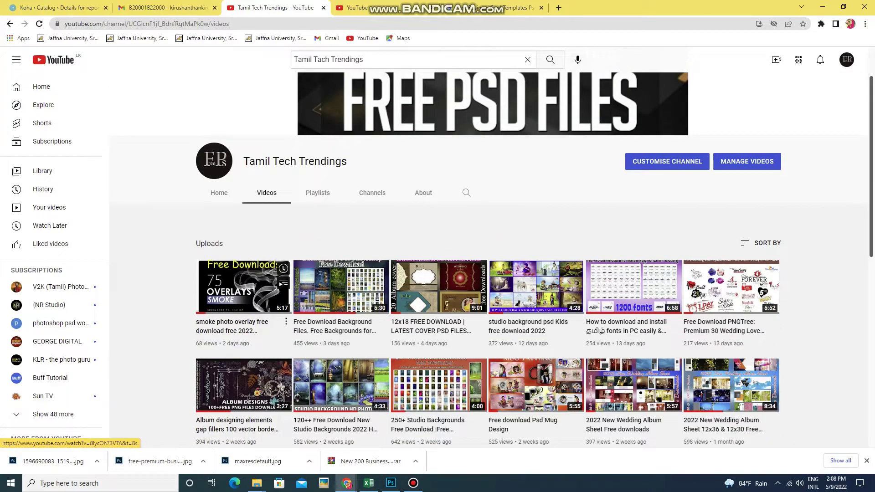
pyautogui.click(242, 292)
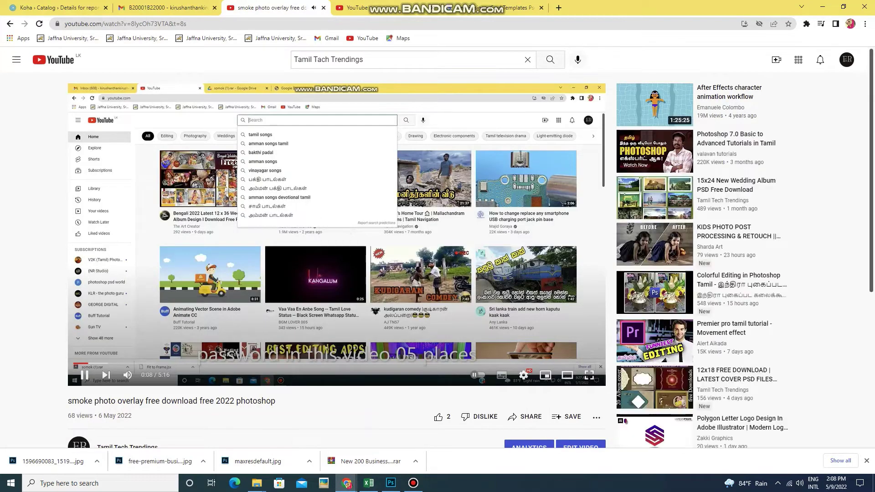
# - Expand the video description and follow its drive.google.com download link
pyautogui.scroll(-2, 336, 235)
pyautogui.scroll(-3, 336, 234)
pyautogui.click(113, 272)
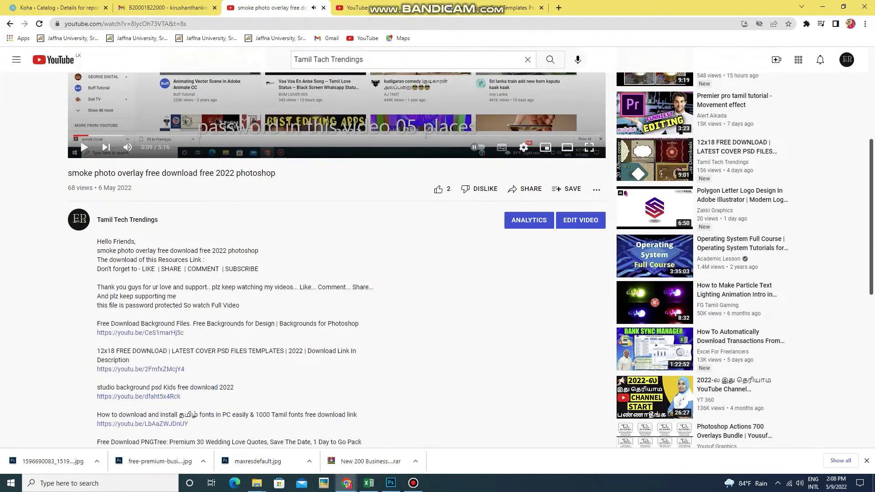
pyautogui.scroll(-2, 337, 234)
pyautogui.scroll(-3, 336, 235)
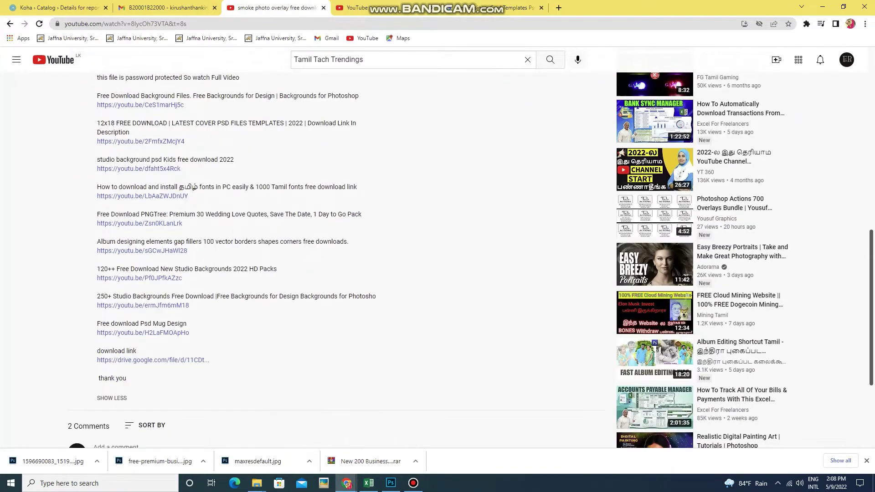
pyautogui.scroll(-3, 336, 234)
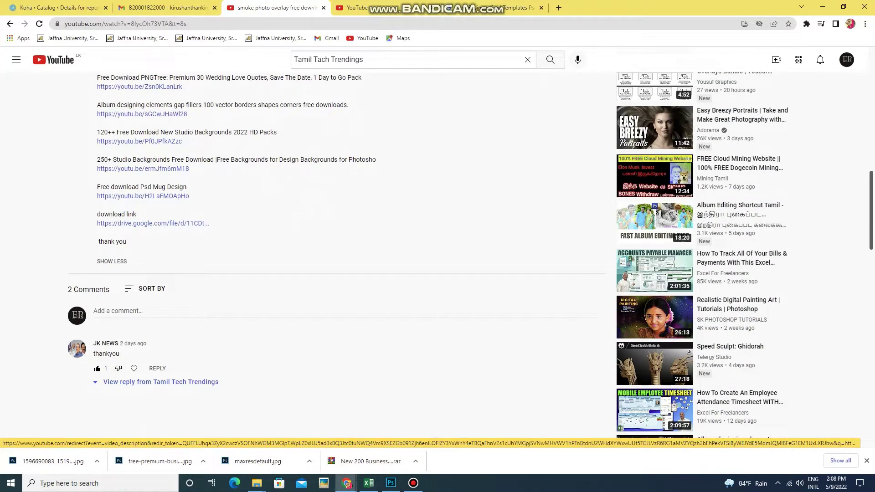
pyautogui.click(152, 223)
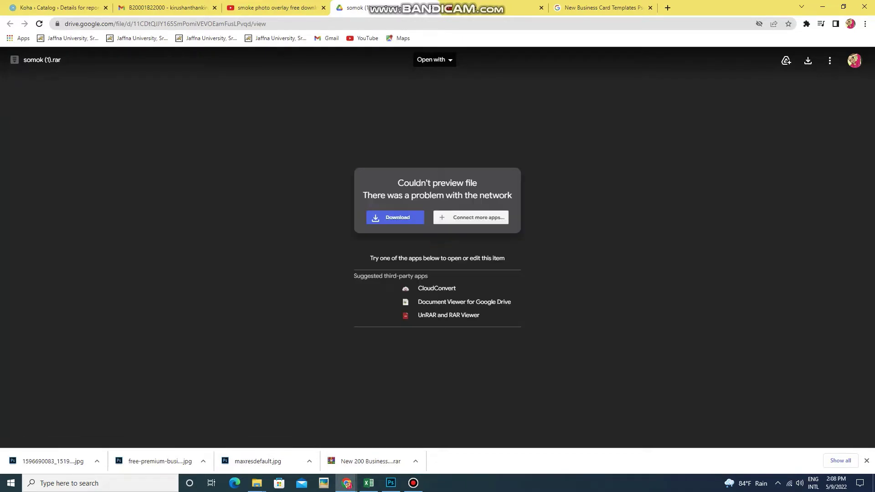
# - Download somok (1).rar past the virus-scan warning, then close the Drive tabs and minimize Chrome
pyautogui.click(809, 61)
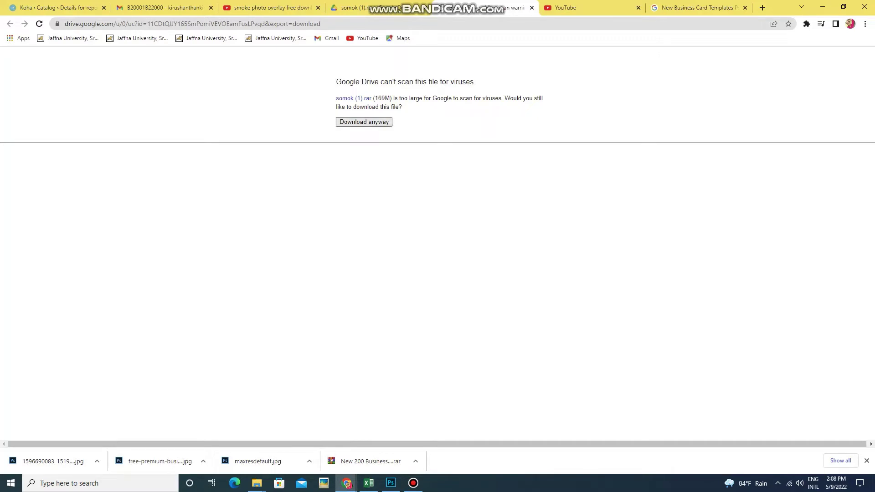
pyautogui.click(365, 121)
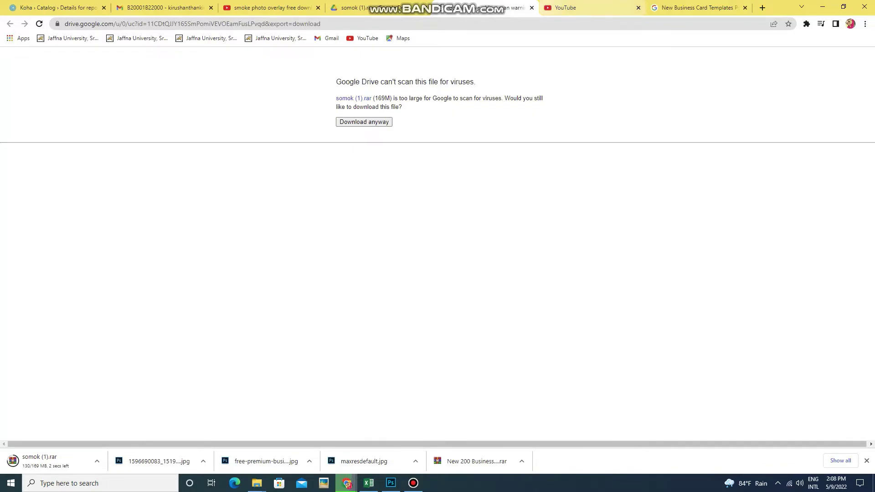
pyautogui.click(532, 7)
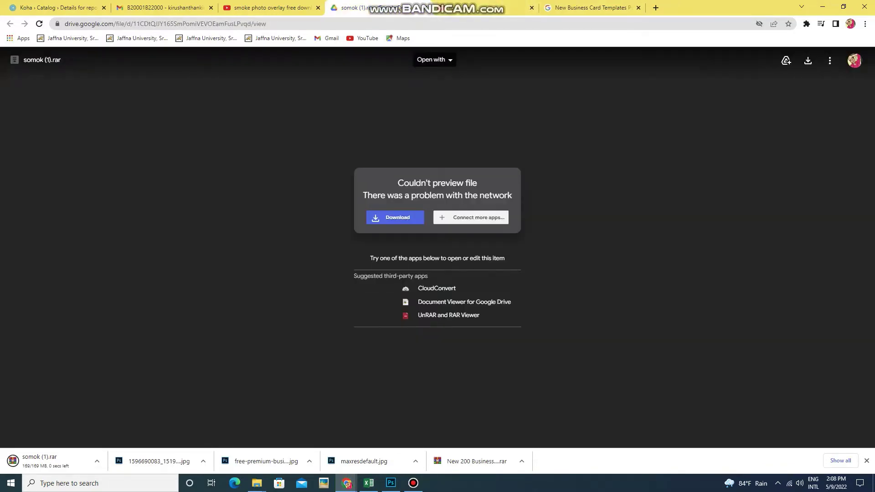
pyautogui.click(425, 8)
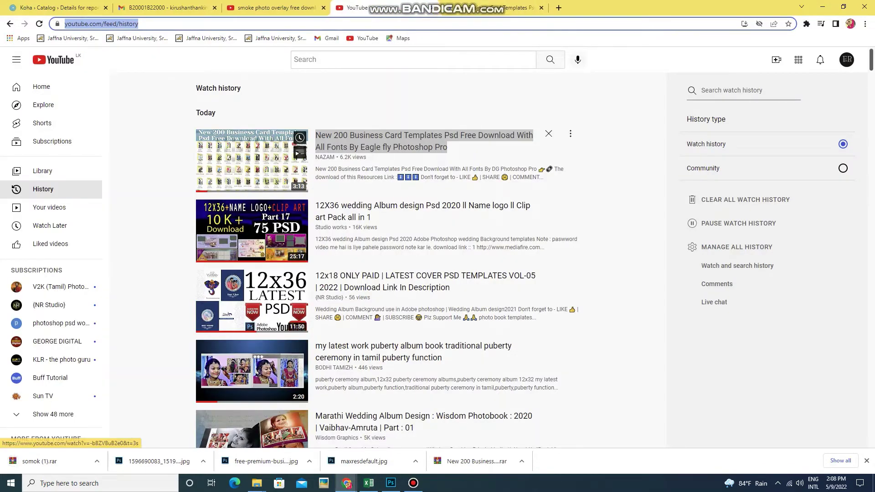
pyautogui.click(823, 6)
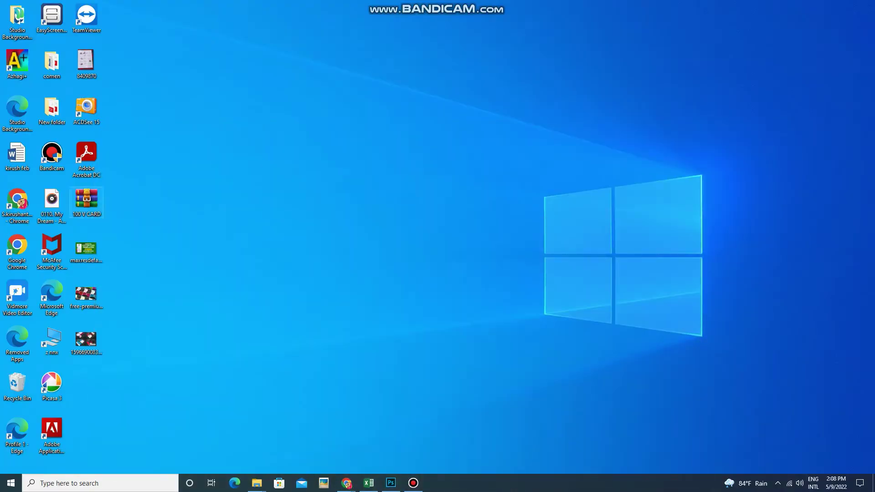
# - Extract 100 V CARD.rar into a 100 V CARD folder, confirming the archive password
pyautogui.moveTo(87, 201); pyautogui.dragTo(87, 339)
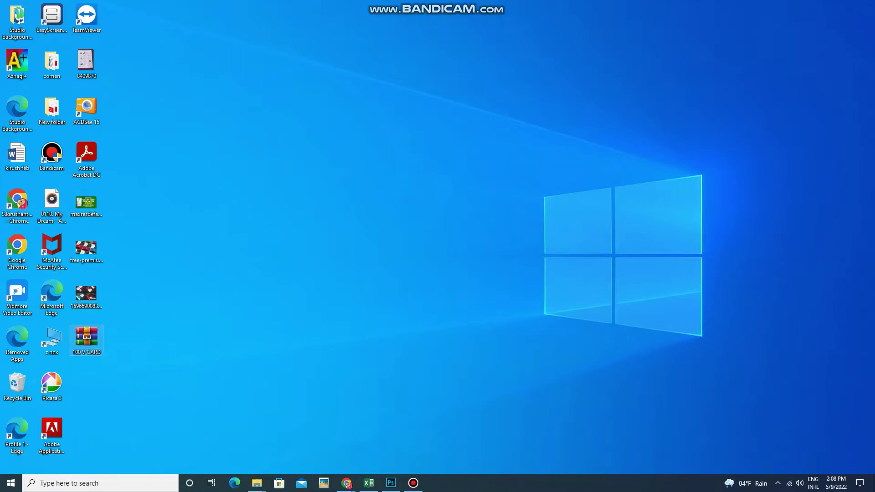
pyautogui.rightClick(84, 339)
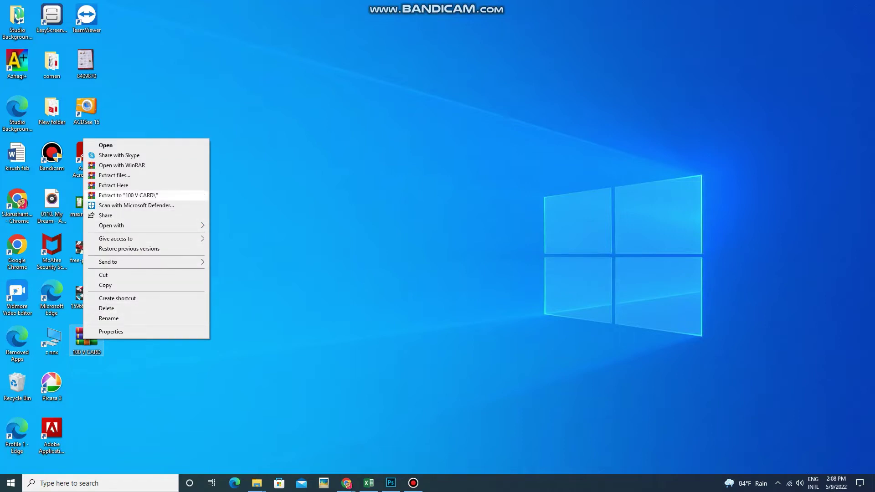
pyautogui.click(137, 195)
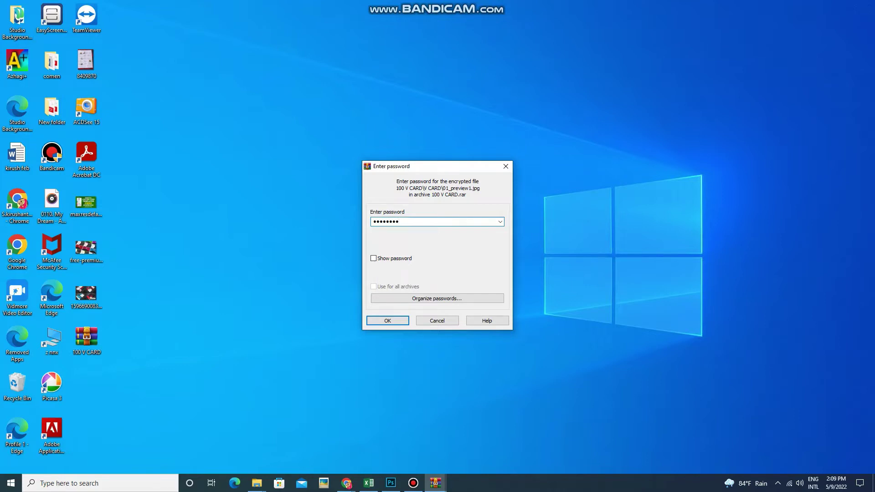
pyautogui.press('Return')
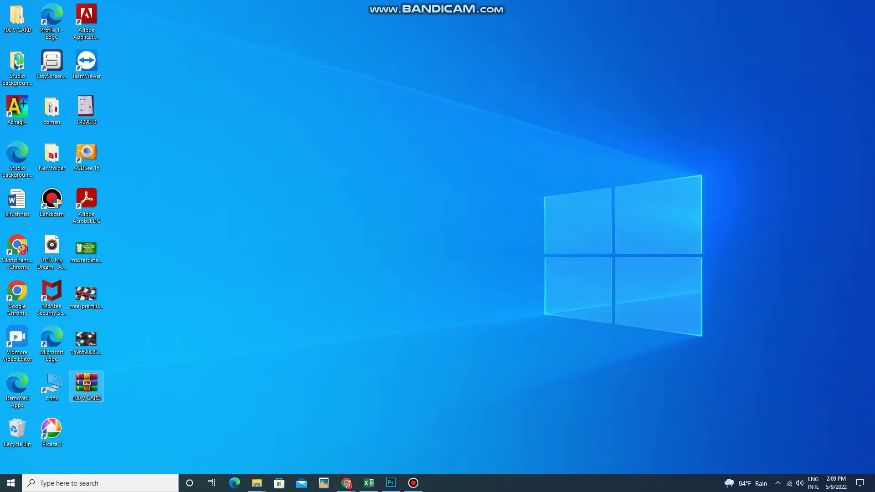
# - Open the inner 100 V CARD folder maximized with Large icons view
pyautogui.moveTo(17, 18)
pyautogui.mouseDown()
pyautogui.moveTo(20, 91)
pyautogui.moveTo(87, 424)
pyautogui.mouseUp()
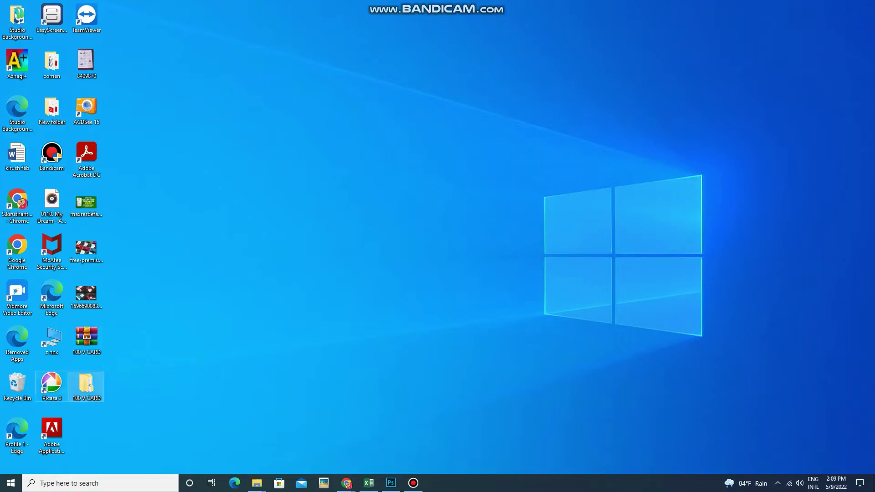
pyautogui.doubleClick(86, 385)
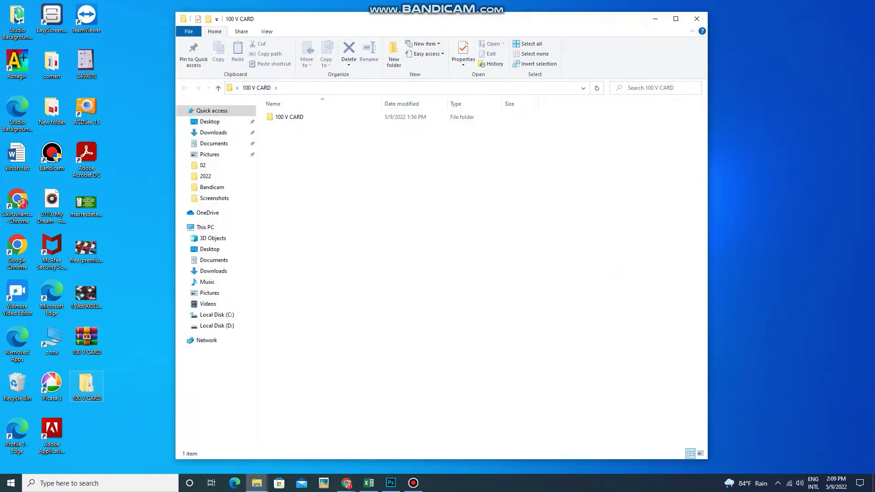
pyautogui.press('Return')
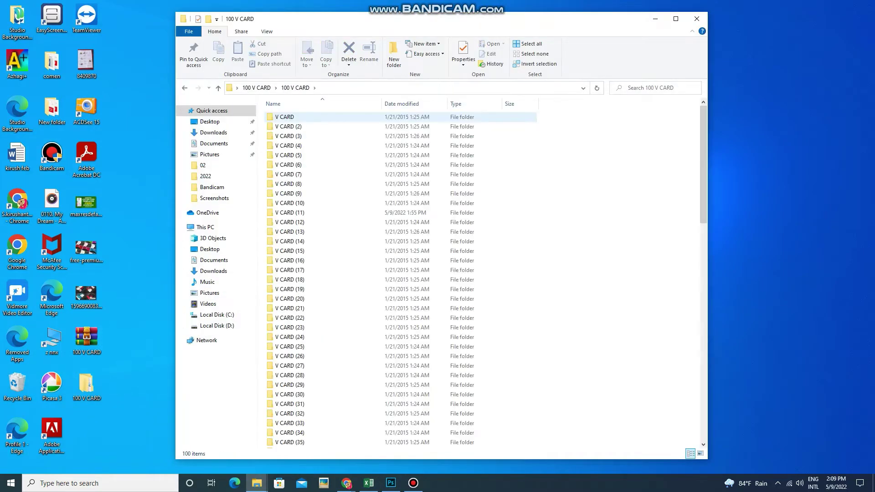
pyautogui.click(676, 19)
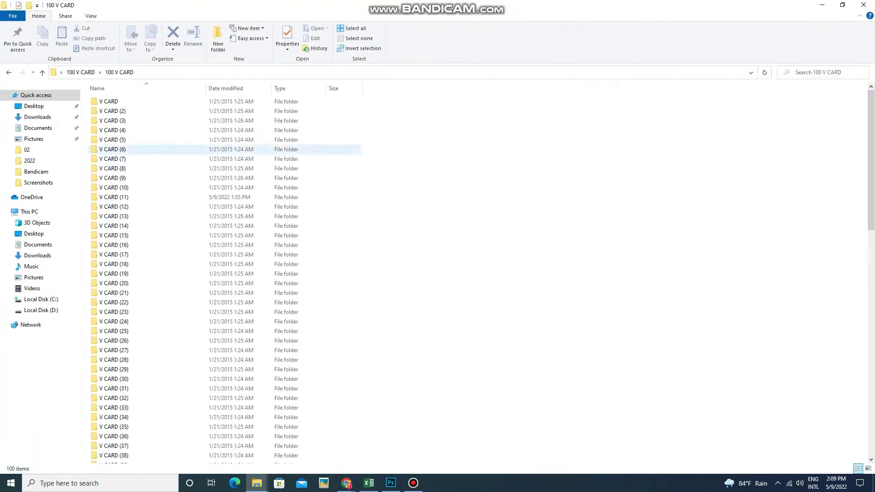
pyautogui.click(868, 468)
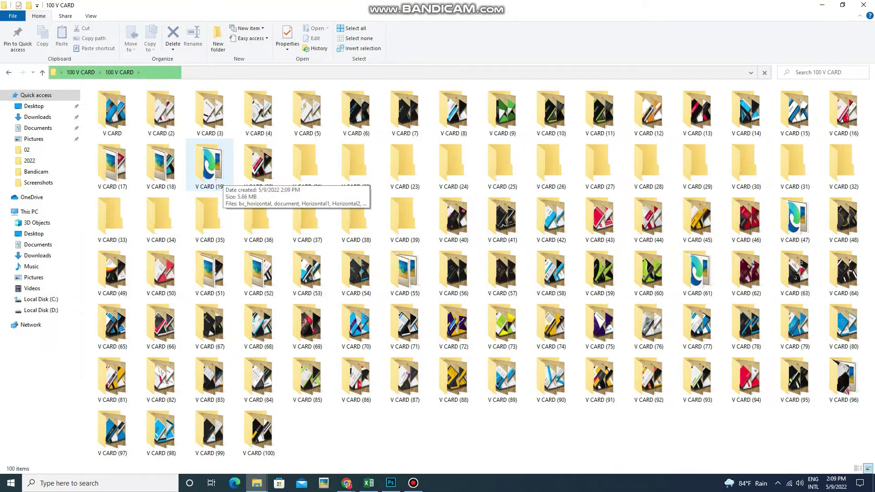
# - Open the V CARD template folder and send preview.jpg to Photoshop
pyautogui.doubleClick(112, 111)
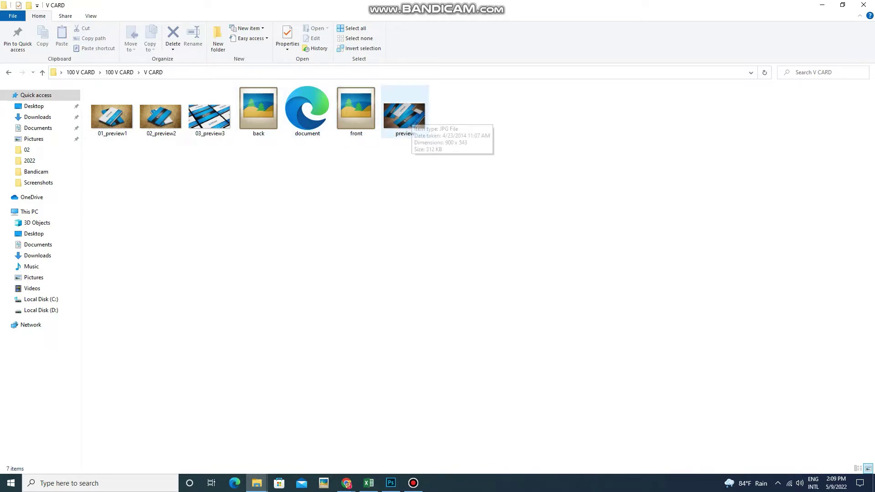
pyautogui.click(406, 116)
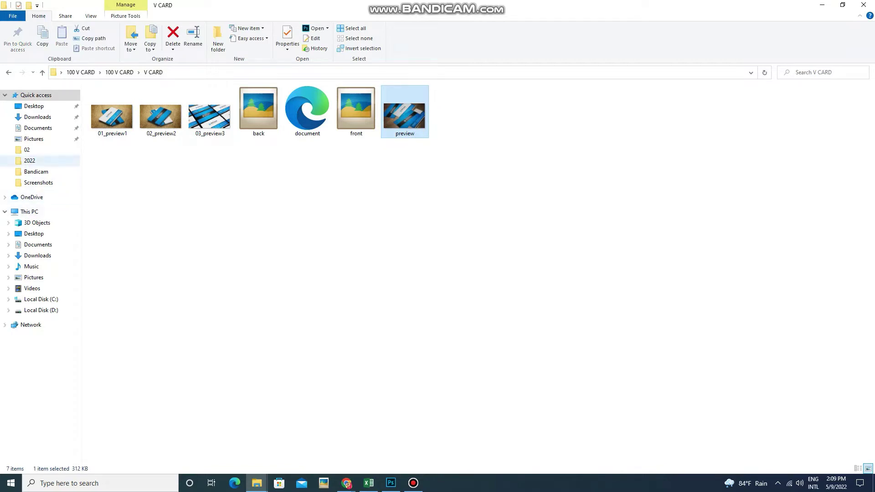
pyautogui.hotkey('alt', 'Tab')
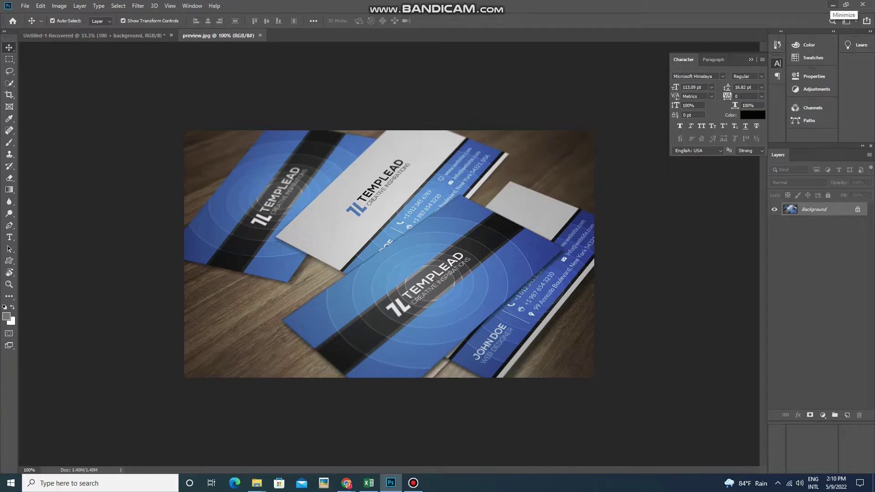
# - Minimize Photoshop after viewing the blue business-card mockup
pyautogui.click(833, 4)
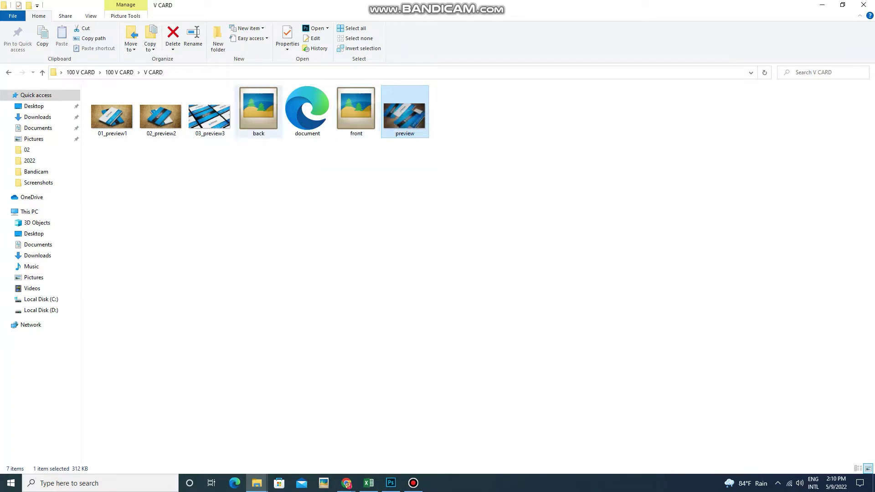
# - Select the back and front PSDs and drag them onto Photoshop in the taskbar
pyautogui.click(258, 110)
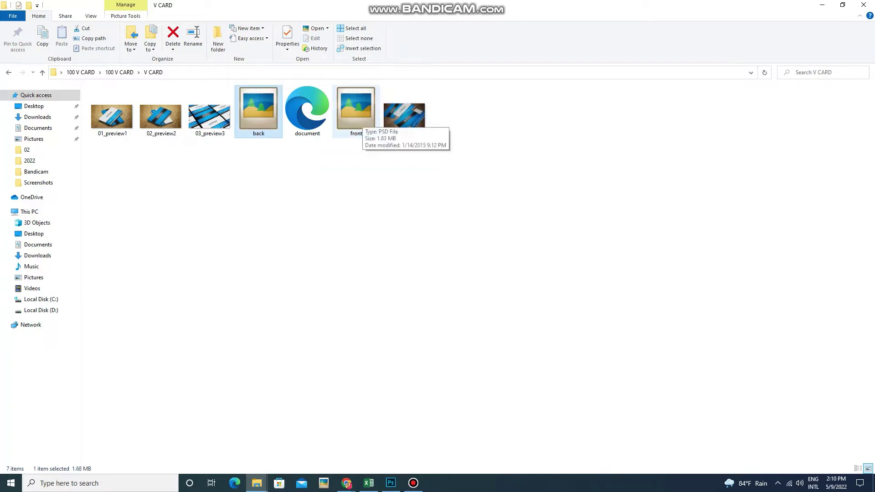
pyautogui.keyDown('ctrl'); pyautogui.click(356, 114); pyautogui.keyUp('ctrl')
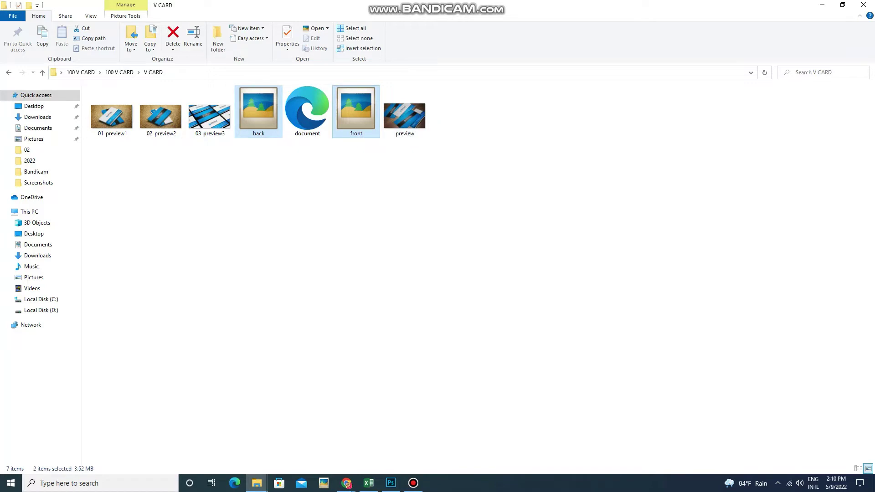
pyautogui.moveTo(357, 118); pyautogui.dragTo(401, 487)
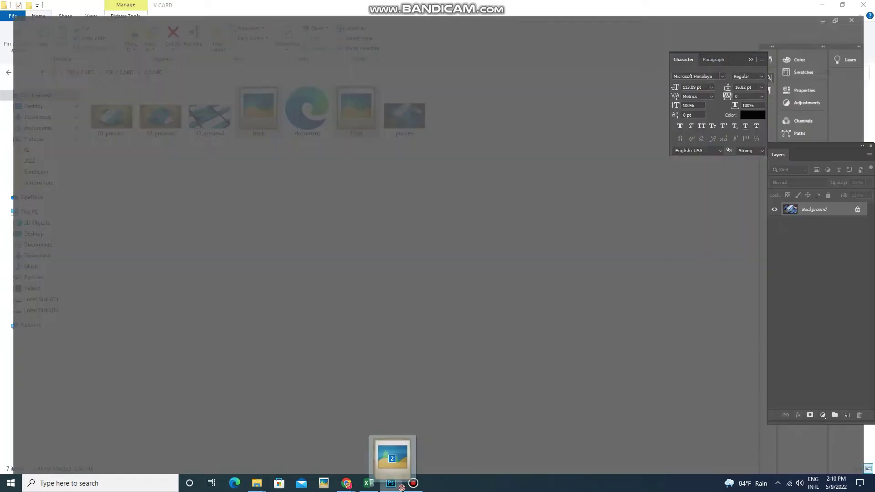
# - Open front.psd and back.psd, dismissing both Missing Fonts warnings
pyautogui.moveTo(402, 488); pyautogui.dragTo(371, 39)
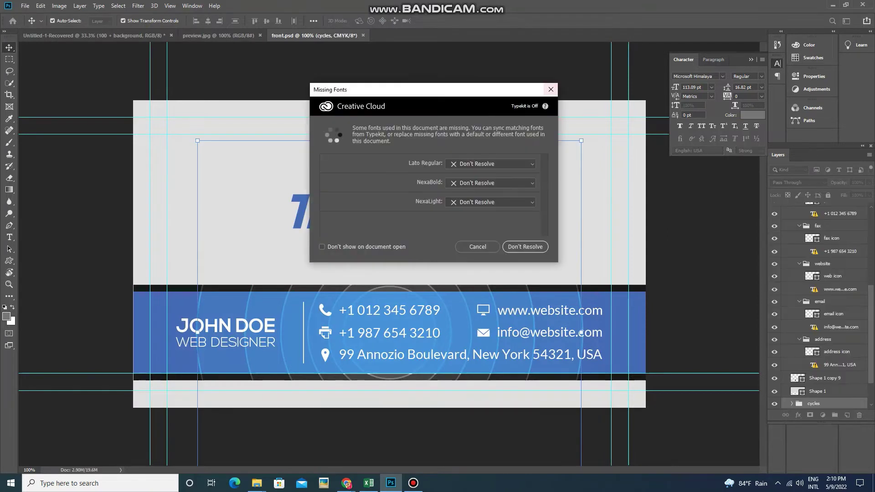
pyautogui.press('Return')
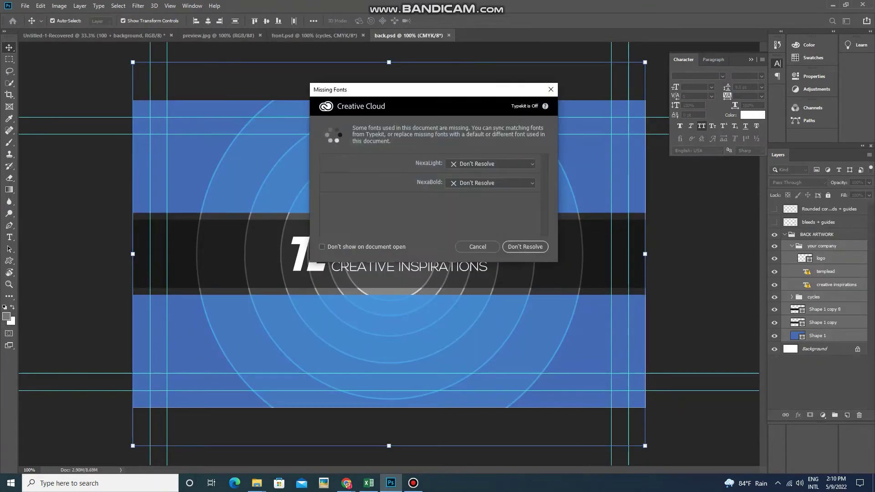
pyautogui.click(551, 89)
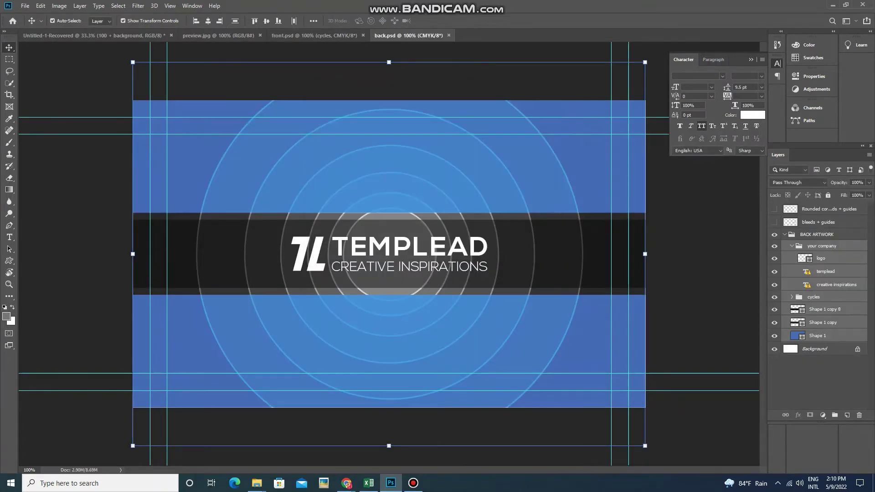
# - Hide back.psd's guide overlay and nudge its TEMPLEAD title and a background ring
pyautogui.click(410, 247)
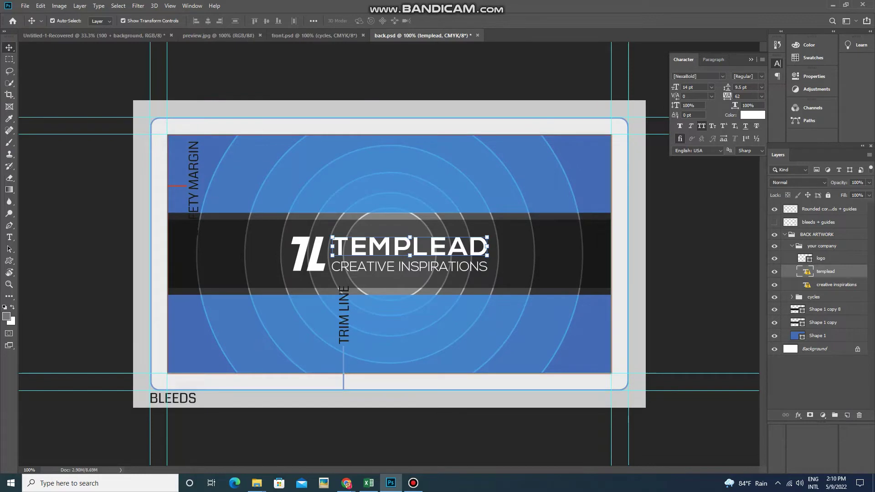
pyautogui.click(775, 209)
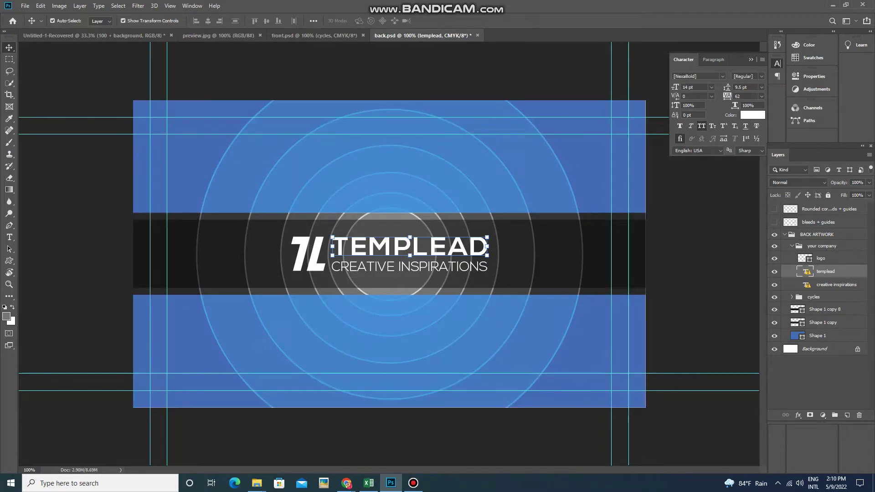
pyautogui.press('Left')
pyautogui.press('Left')
pyautogui.press('Left')
pyautogui.press('Up')
pyautogui.press('Up')
pyautogui.press('Up')
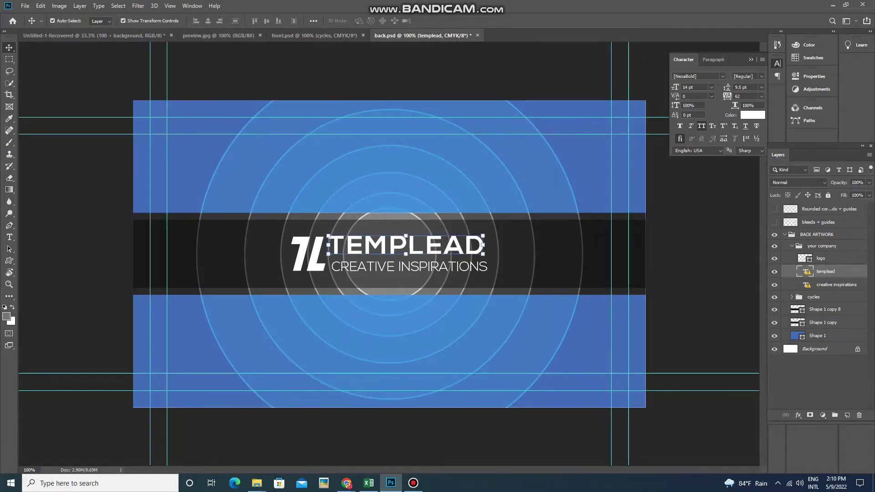
pyautogui.moveTo(411, 157); pyautogui.dragTo(404, 151)
pyautogui.hotkey('alt', ',')
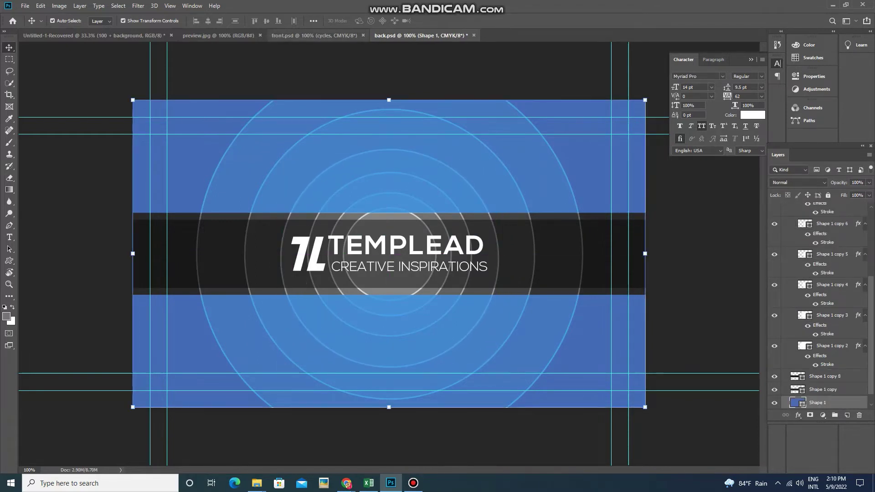
pyautogui.hotkey('ctrl', 'shift', 'Tab')
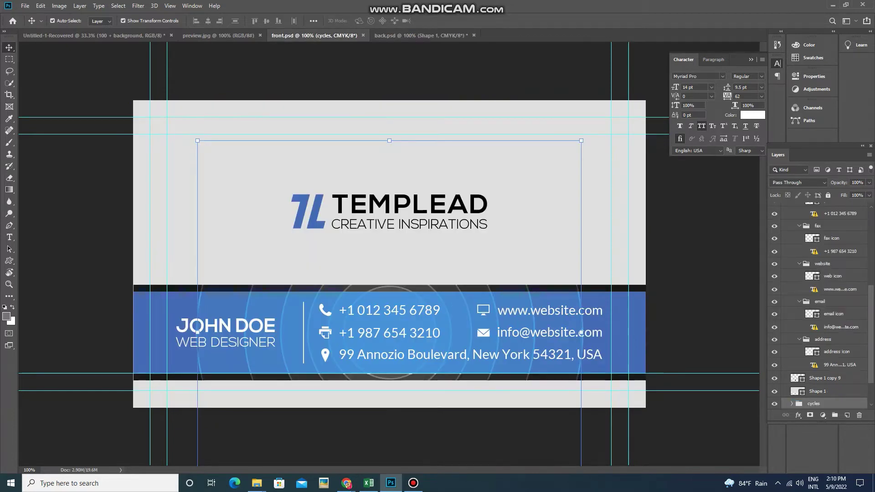
# - Shift the front TEMPLEAD title left and toggle the bleeds + guides and FRONT ARTWORK layers
pyautogui.moveTo(392, 200); pyautogui.dragTo(387, 198)
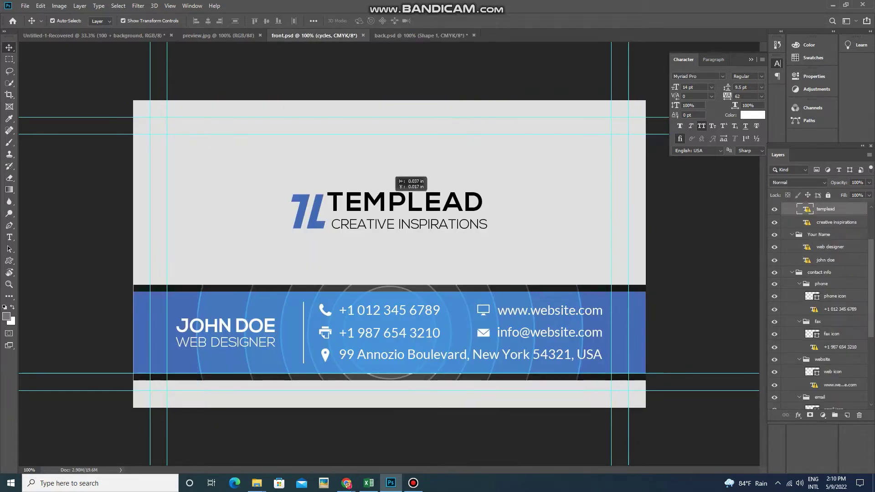
pyautogui.scroll(1, 821, 305)
pyautogui.scroll(2, 820, 305)
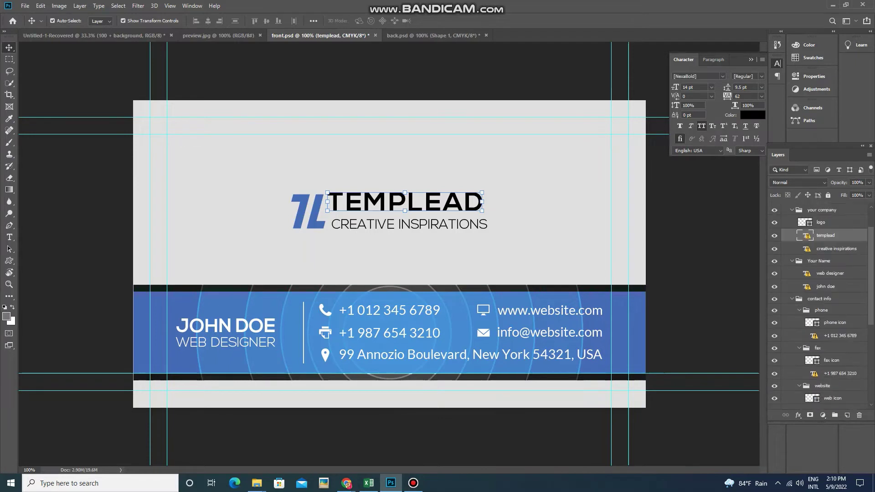
pyautogui.scroll(2, 820, 305)
pyautogui.click(775, 222)
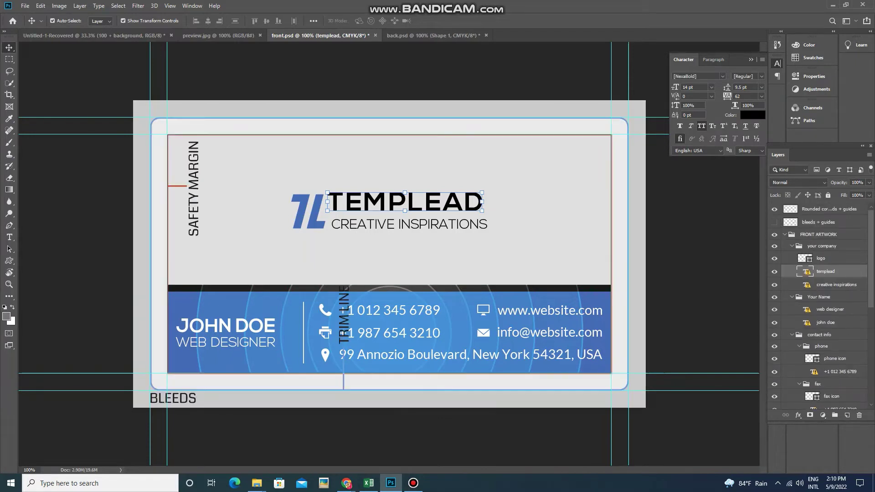
pyautogui.click(775, 234)
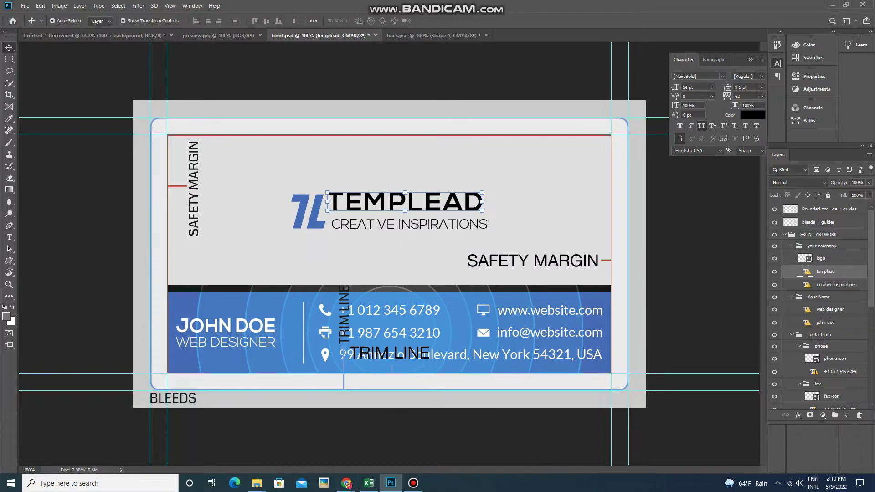
pyautogui.click(775, 222)
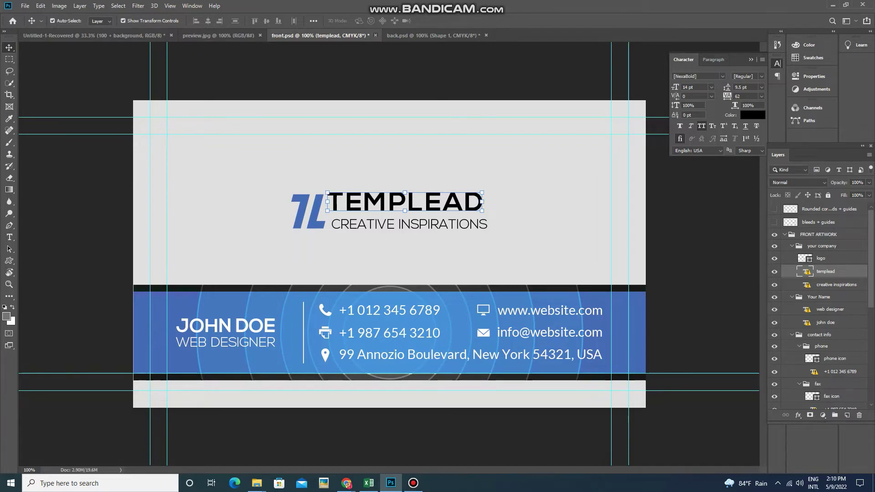
# - Close front.psd without saving, check preview.jpg and back.psd, then minimize Photoshop
pyautogui.hotkey('ctrl', 'w')
pyautogui.press('n')
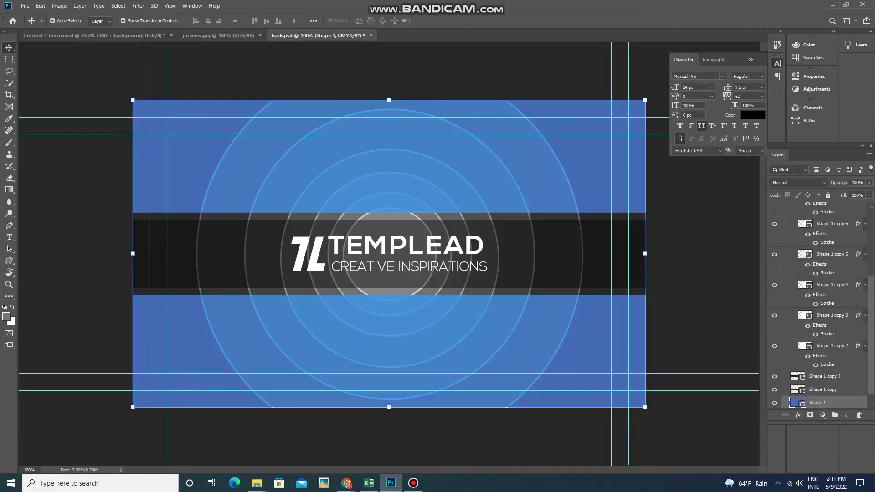
pyautogui.click(218, 35)
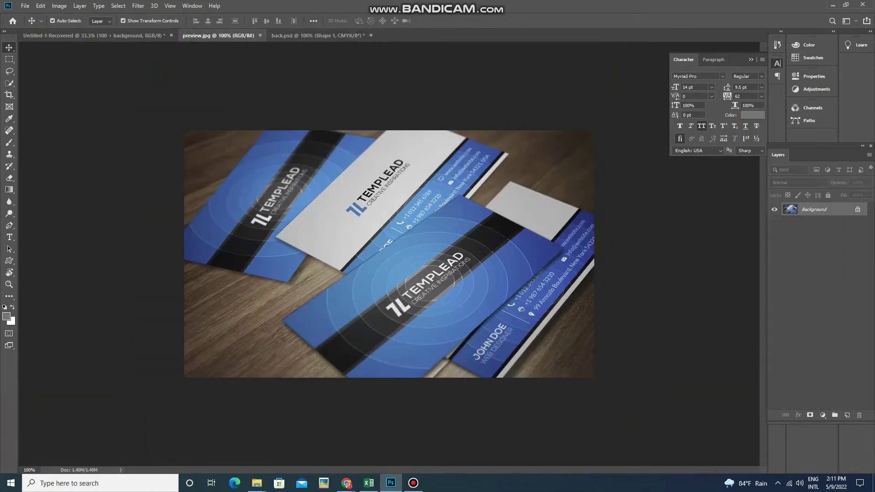
pyautogui.hotkey('ctrl', 'Tab')
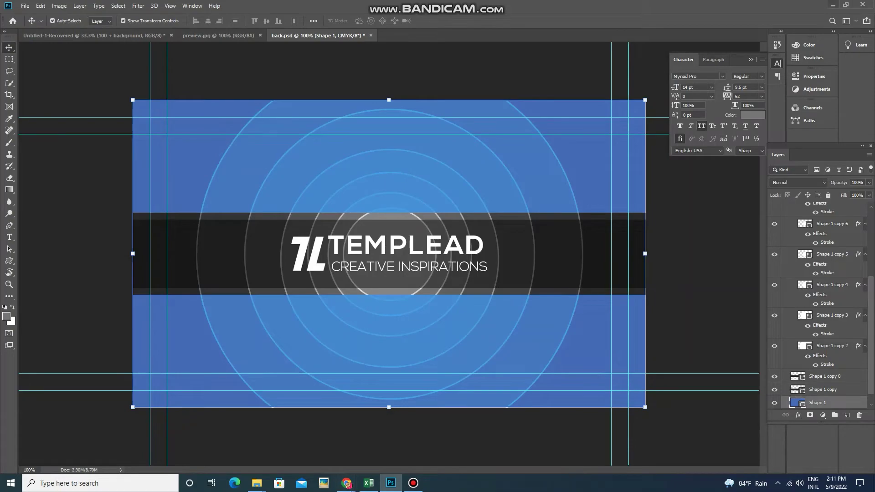
pyautogui.click(833, 5)
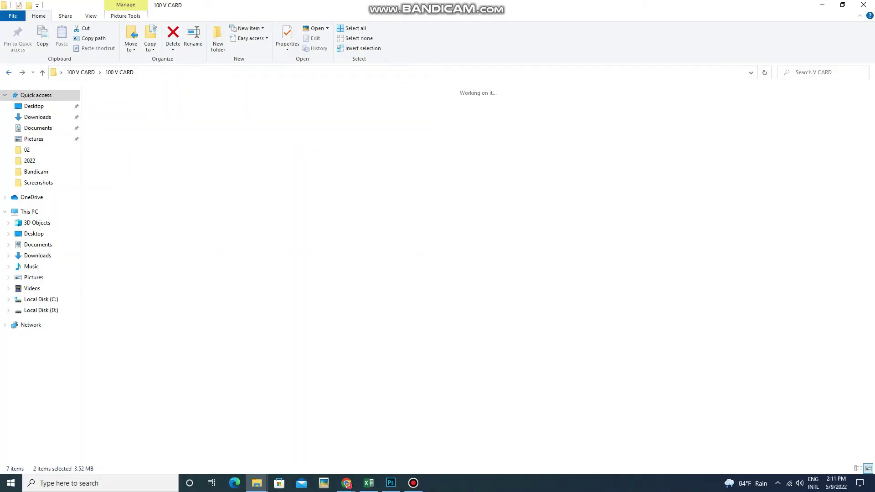
# - Open V CARD (2)'s preview.jpg in Picasa Photo Viewer, making Picasa the default for .jpg files
pyautogui.doubleClick(161, 110)
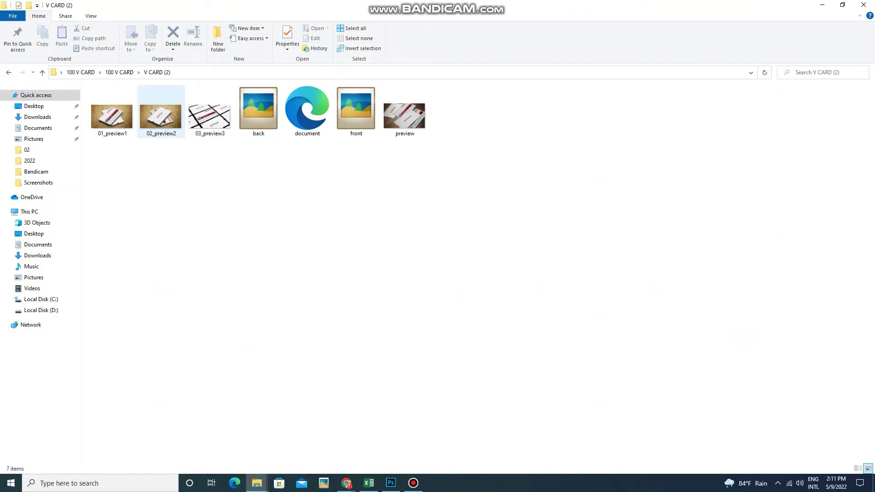
pyautogui.rightClick(407, 117)
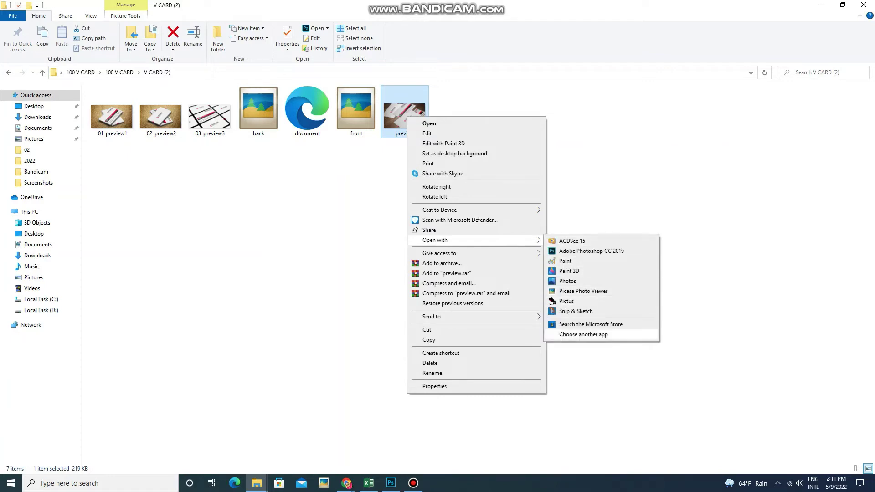
pyautogui.click(584, 334)
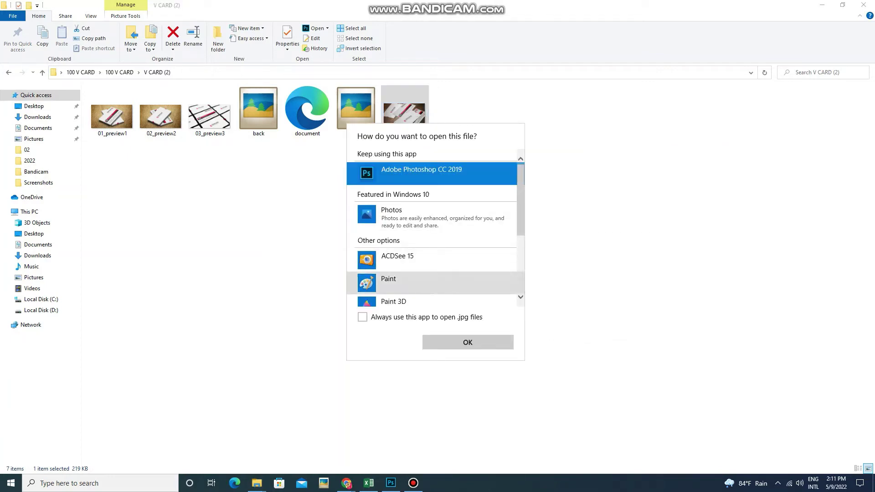
pyautogui.scroll(-2, 433, 273)
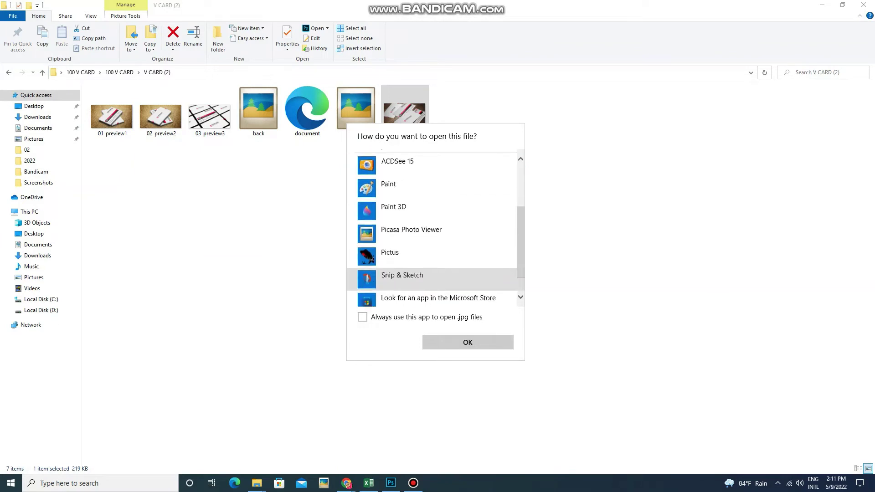
pyautogui.click(424, 234)
pyautogui.click(362, 316)
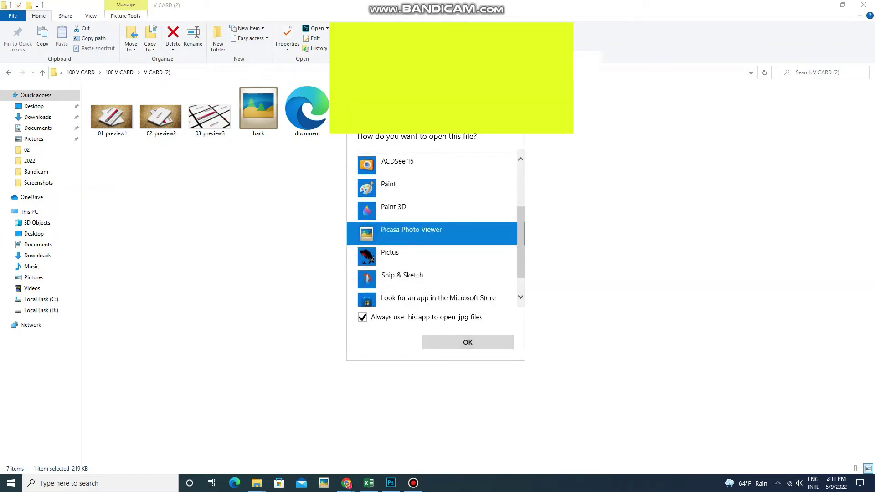
pyautogui.click(468, 342)
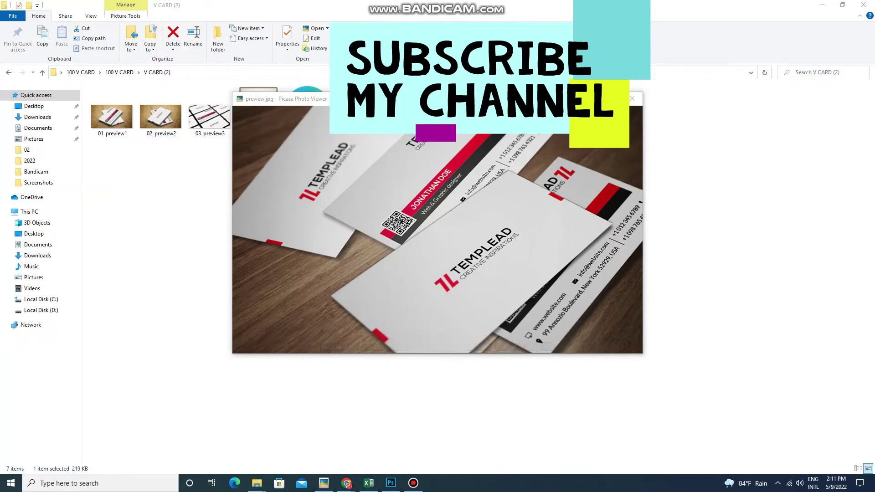
# - Close the viewer, browse the V CARD (6) previews in Picasa, then return to the 100 V CARD folder
pyautogui.press('Escape')
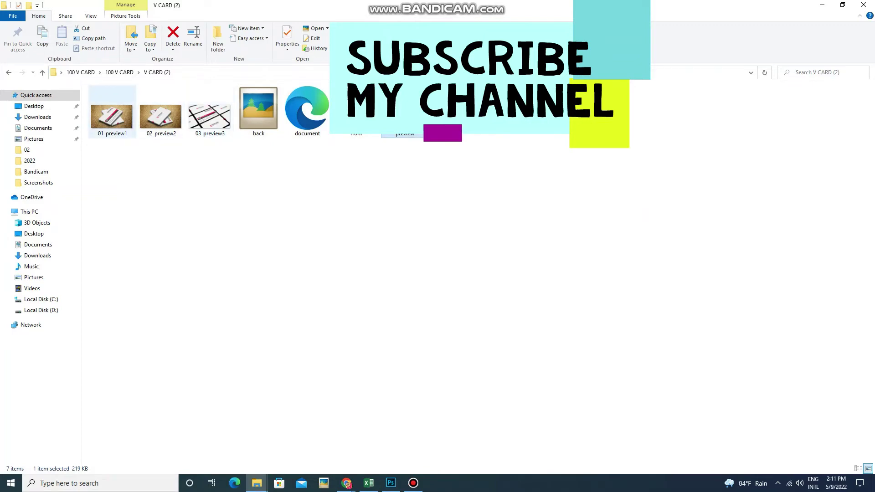
pyautogui.press('BackSpace')
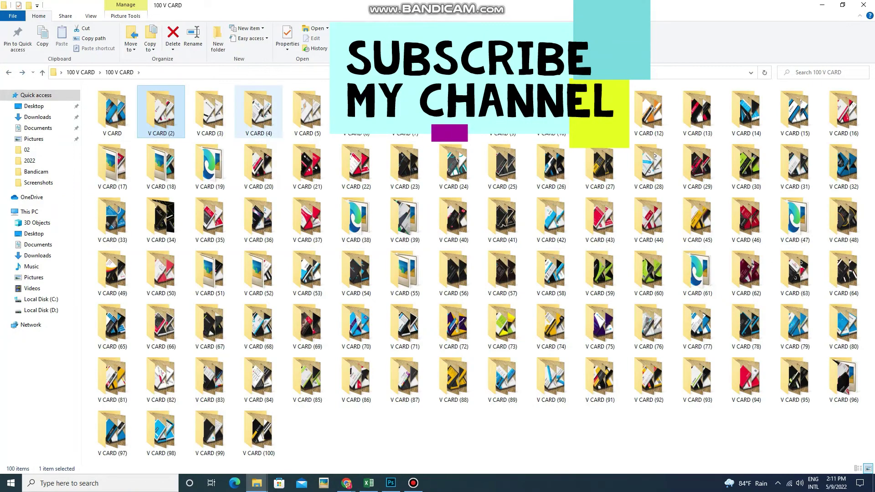
pyautogui.doubleClick(356, 109)
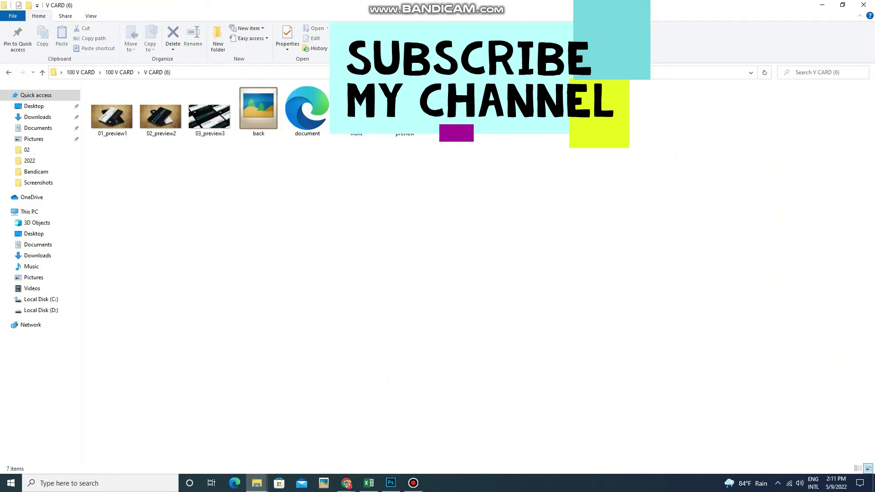
pyautogui.press('Return')
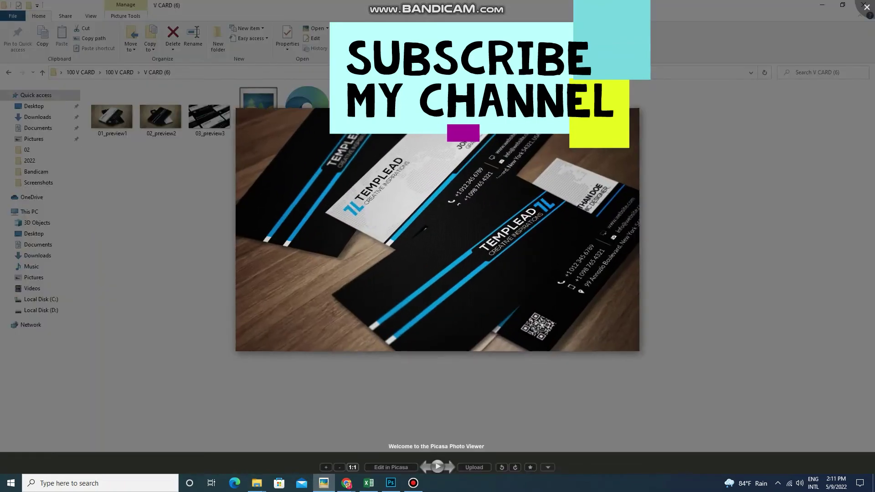
pyautogui.press('Left')
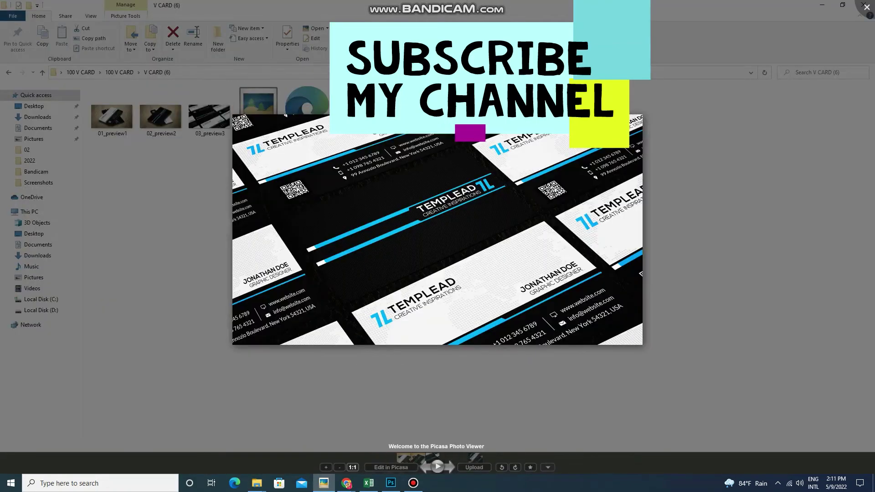
pyautogui.press('Left')
pyautogui.press('Left')
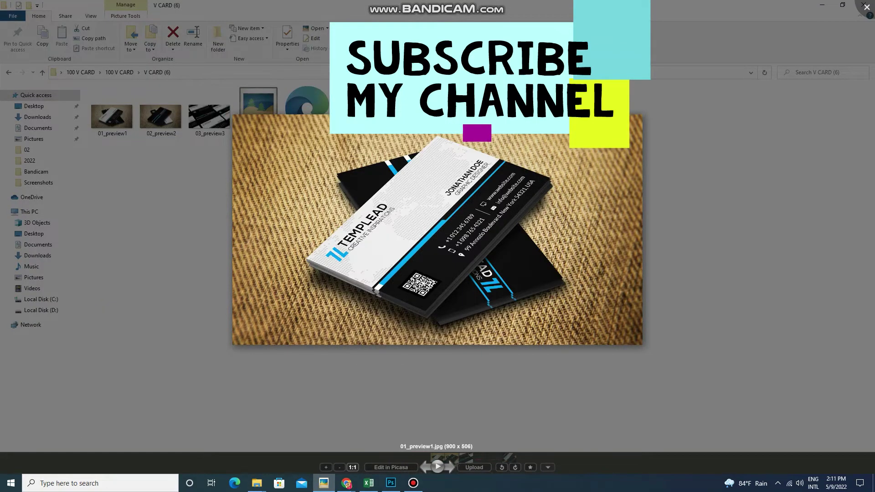
pyautogui.press('Escape')
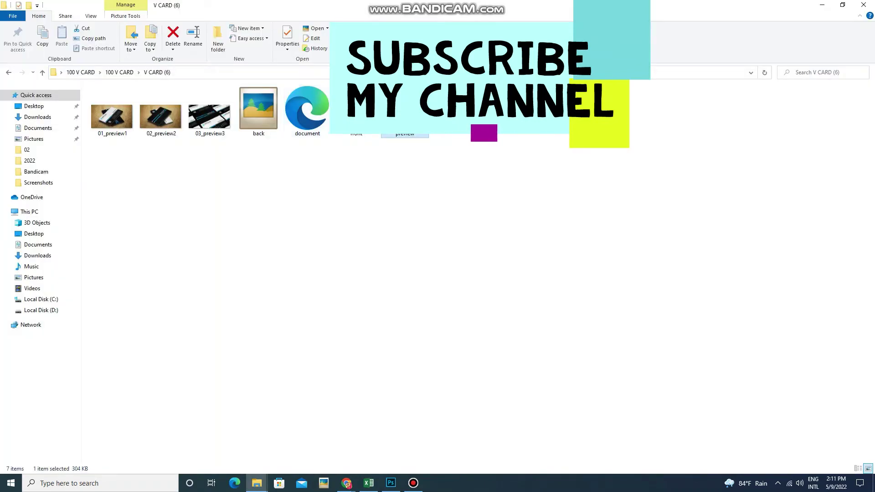
pyautogui.press('BackSpace')
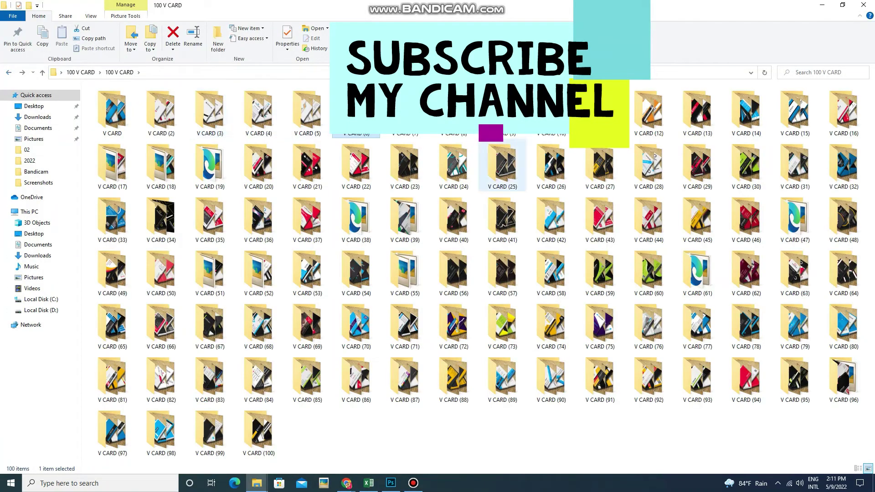
# - Browse the V CARD (59) previews in Picasa, then drag its bc_horizontal PSD onto Photoshop
pyautogui.doubleClick(600, 270)
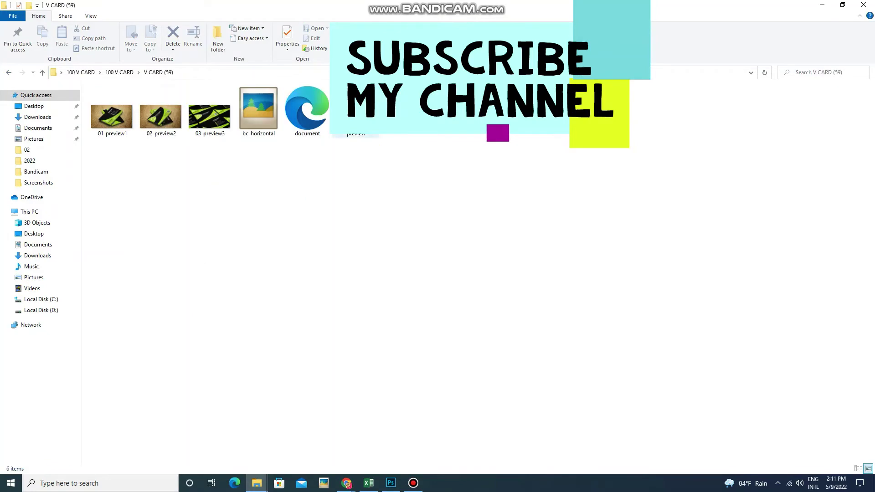
pyautogui.press('Return')
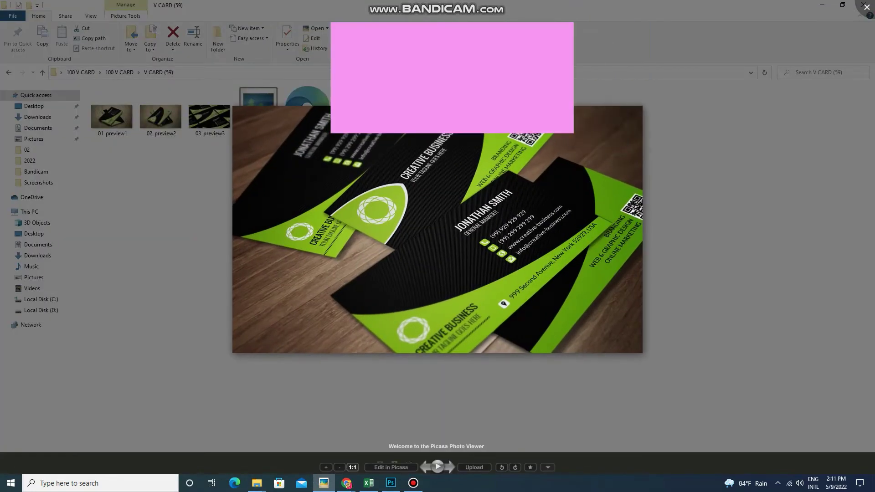
pyautogui.press('Left')
pyautogui.press('Left')
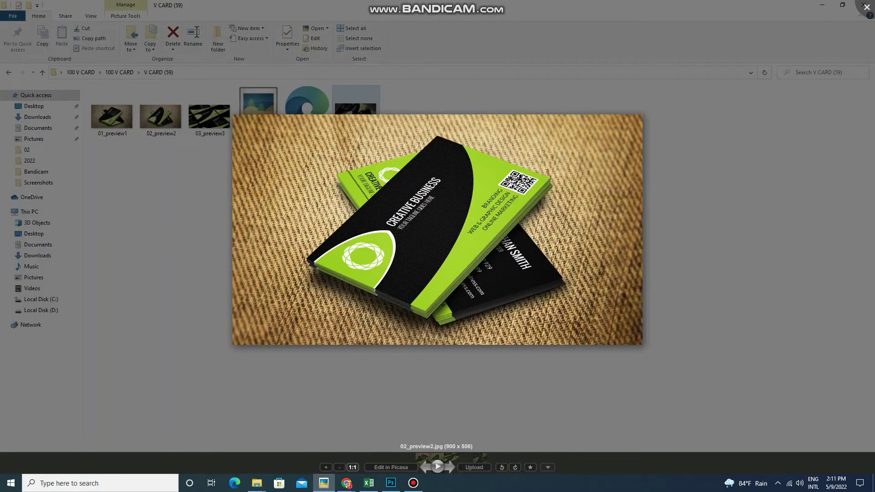
pyautogui.click(867, 7)
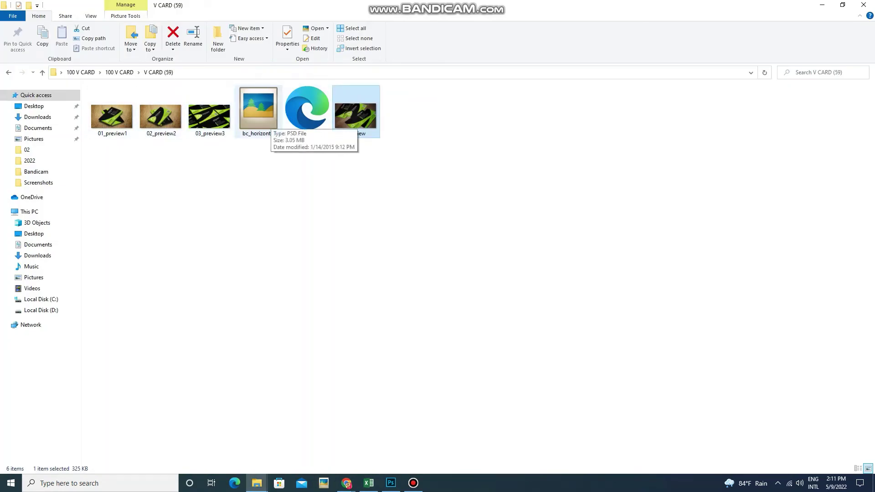
pyautogui.moveTo(262, 116); pyautogui.dragTo(392, 481)
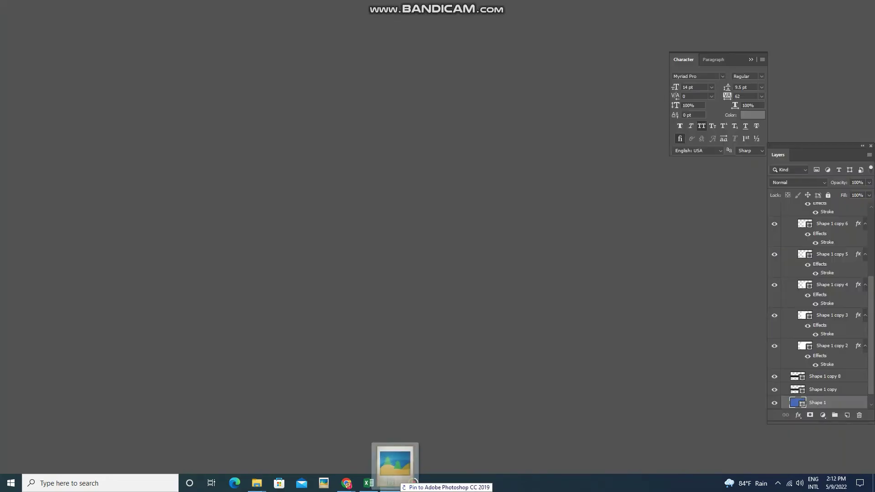
# - Open bc_horizontal.psd, dismiss the missing-fonts warning, and nudge the email text slightly down
pyautogui.moveTo(413, 482); pyautogui.dragTo(438, 38)
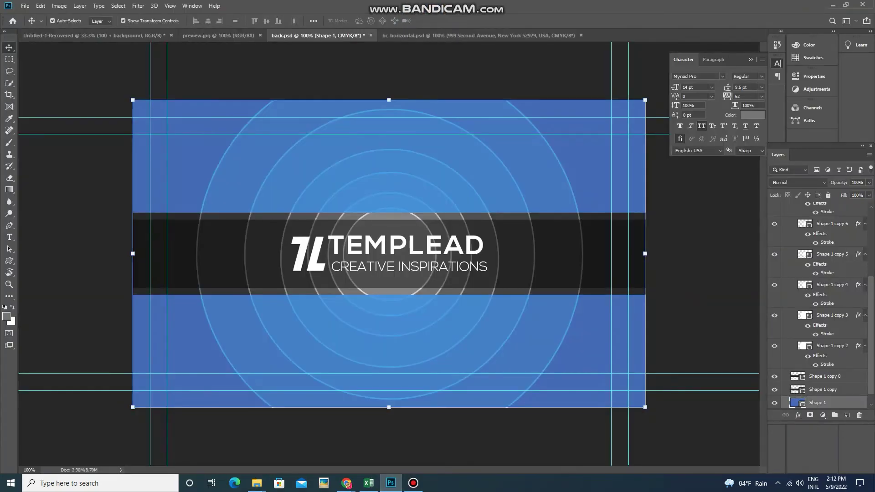
pyautogui.click(551, 90)
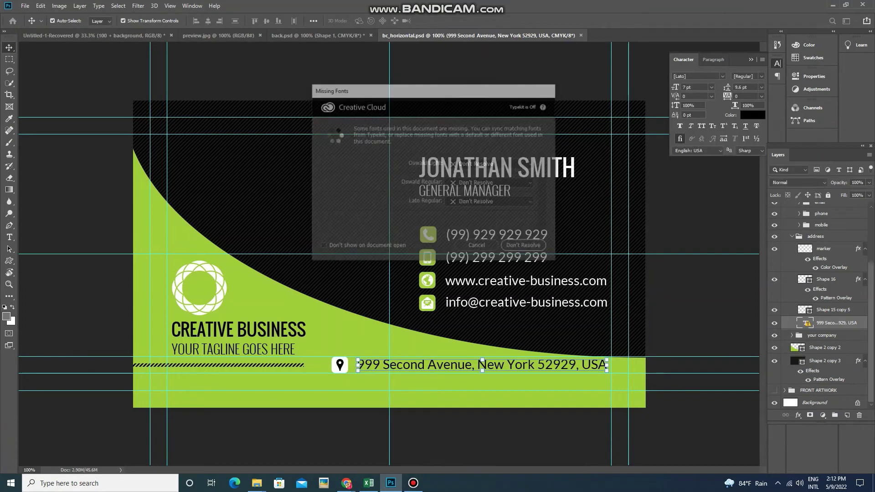
pyautogui.click(828, 360)
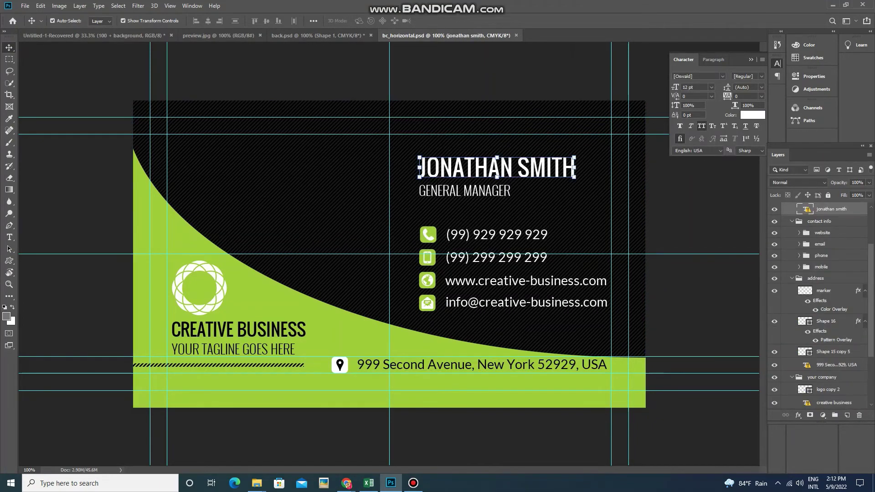
pyautogui.click(497, 234)
pyautogui.click(497, 257)
pyautogui.click(526, 281)
pyautogui.click(526, 302)
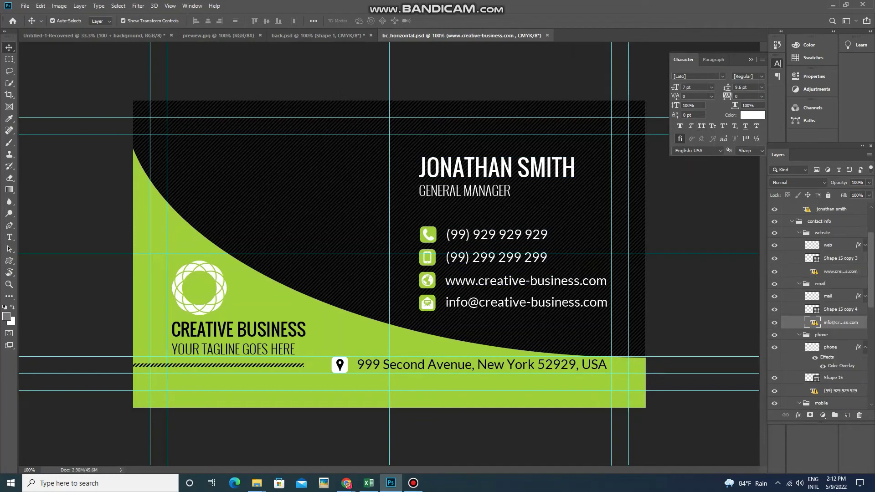
pyautogui.moveTo(526, 302); pyautogui.dragTo(526, 305)
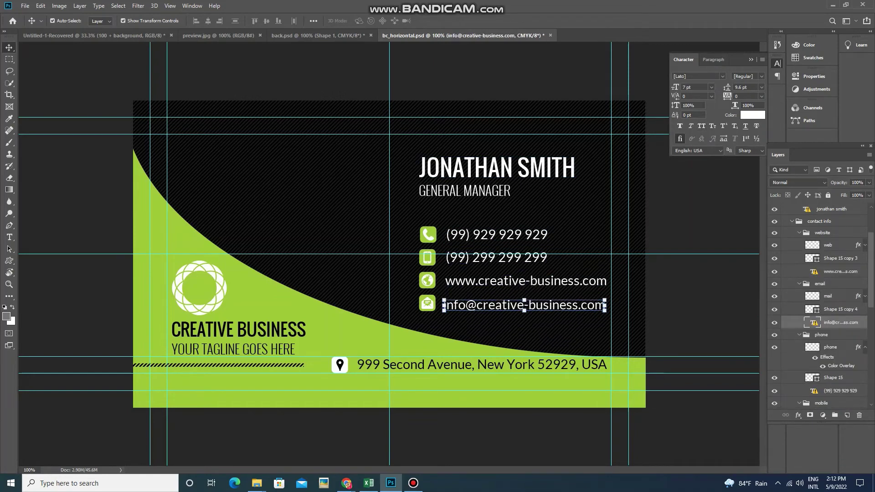
# - Shift the address line and the hatched stripe slightly to the right
pyautogui.click(347, 206)
pyautogui.click(255, 283)
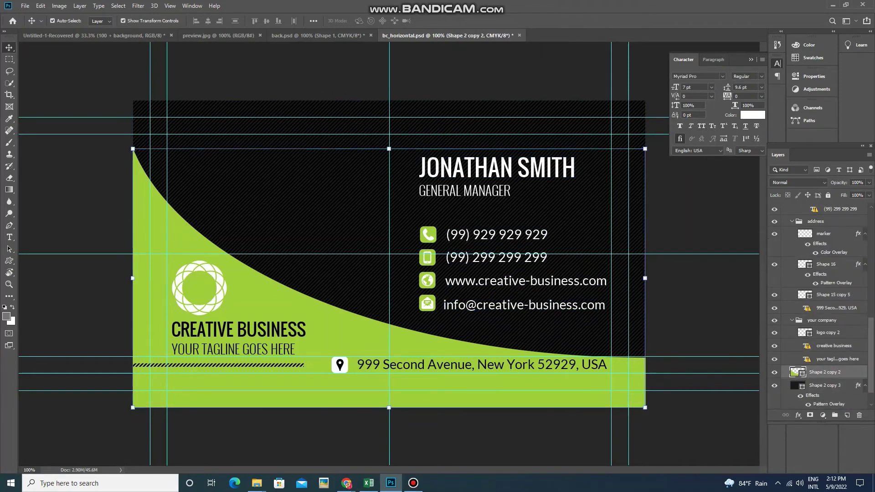
pyautogui.click(197, 291)
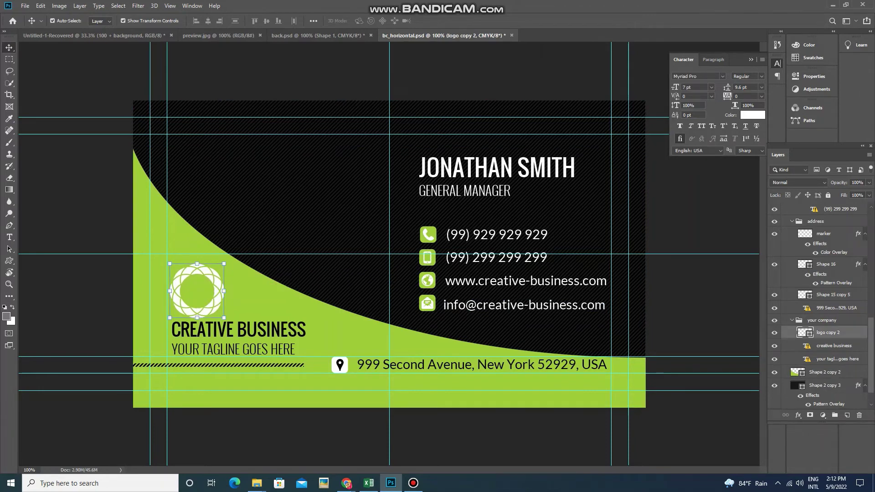
pyautogui.moveTo(428, 365); pyautogui.dragTo(434, 367)
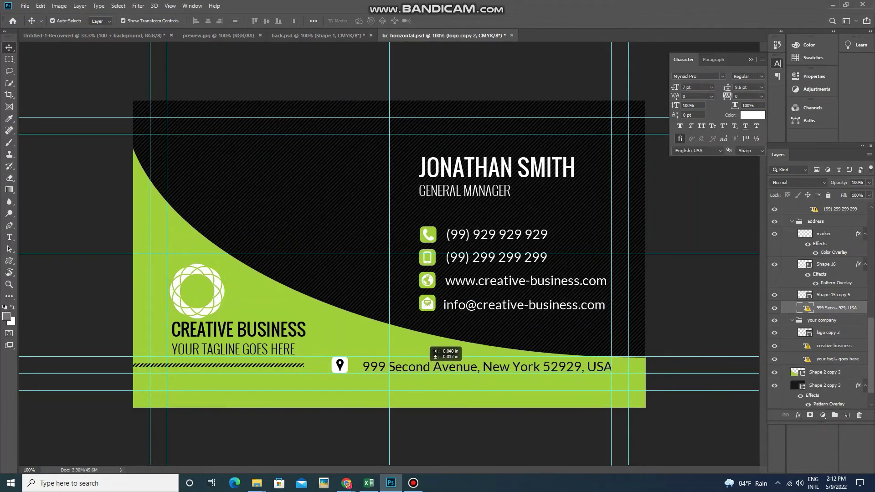
pyautogui.moveTo(301, 365); pyautogui.dragTo(307, 365)
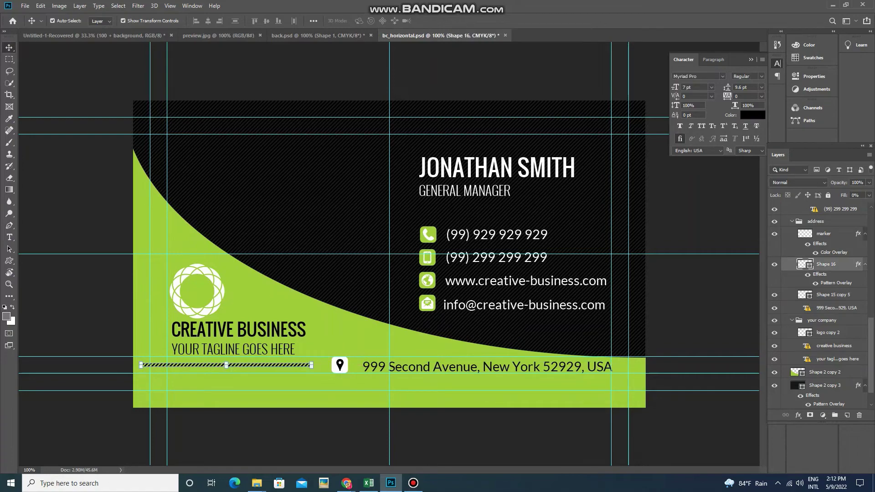
# - Reposition the green curved shape, undo the last move, and close bc_horizontal.psd without saving
pyautogui.moveTo(305, 294); pyautogui.dragTo(313, 289)
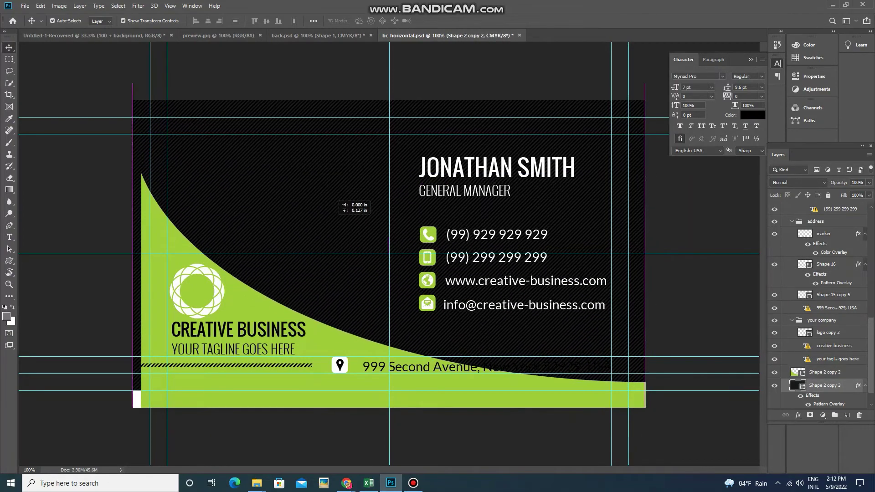
pyautogui.moveTo(312, 288)
pyautogui.mouseDown()
pyautogui.moveTo(318, 340)
pyautogui.moveTo(306, 348)
pyautogui.mouseUp()
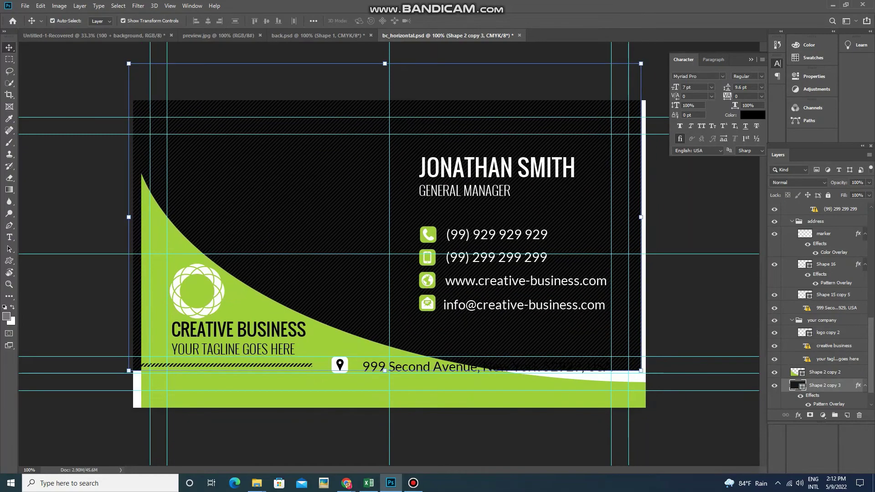
pyautogui.hotkey('ctrl', 'z')
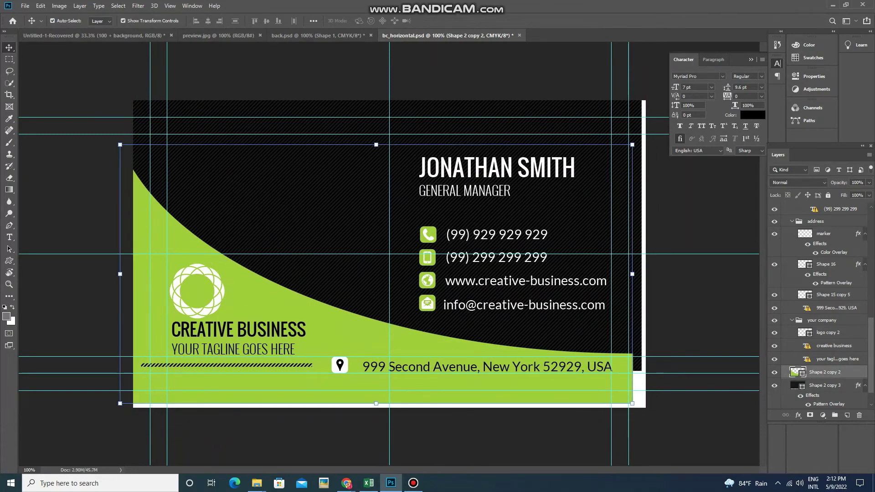
pyautogui.hotkey('ctrl', 'w')
pyautogui.press('n')
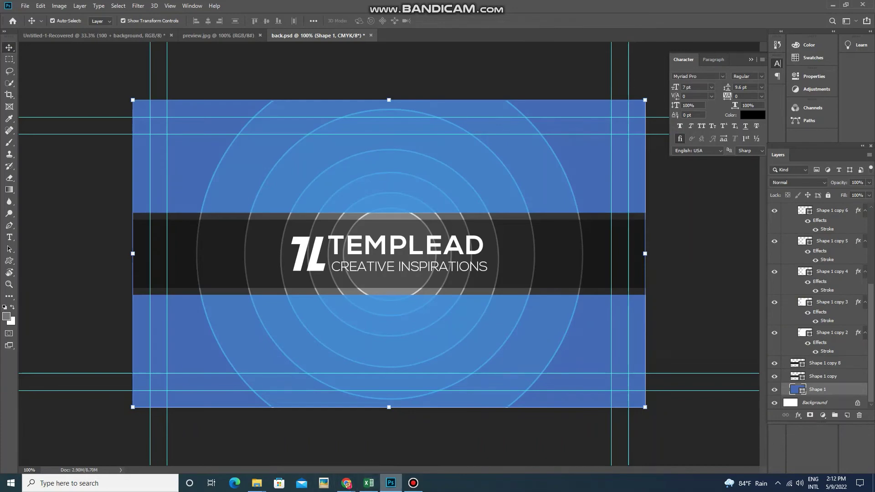
pyautogui.moveTo(257, 482)
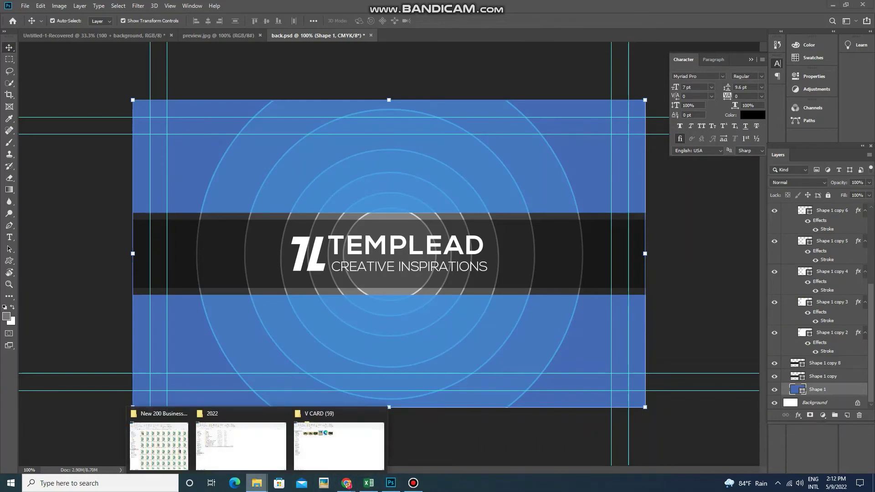
# - View the yellow V CARD (88) mockup previews in Picasa, then return to the 100 V CARD folder
pyautogui.click(339, 440)
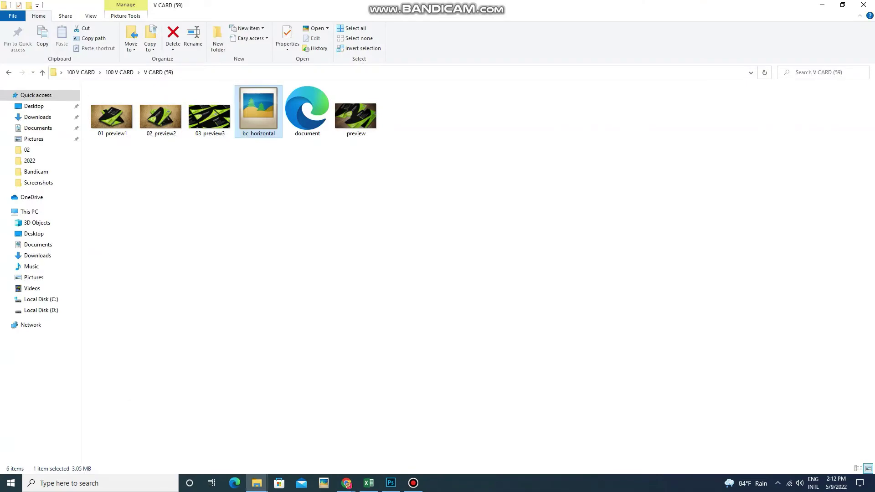
pyautogui.hotkey('alt', 'Left')
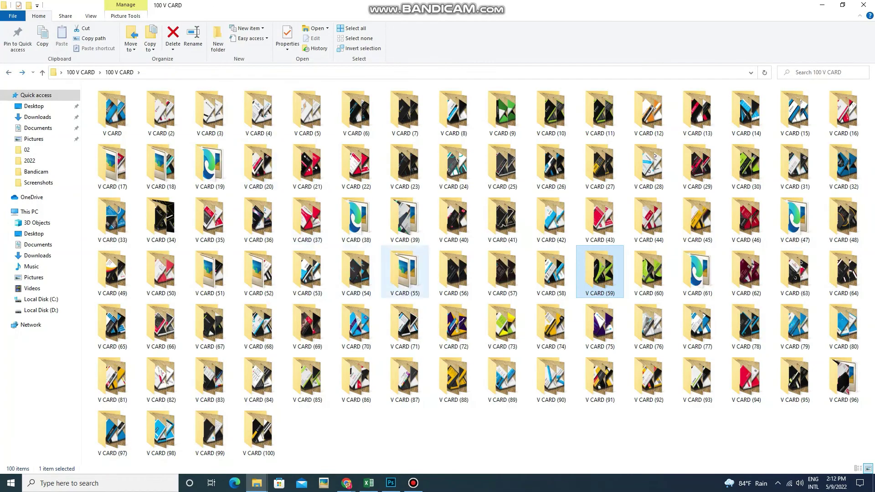
pyautogui.doubleClick(454, 378)
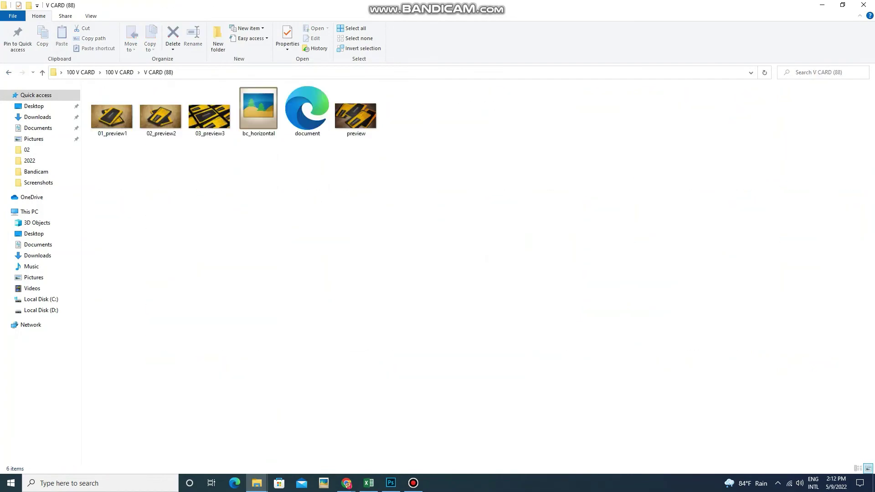
pyautogui.doubleClick(356, 116)
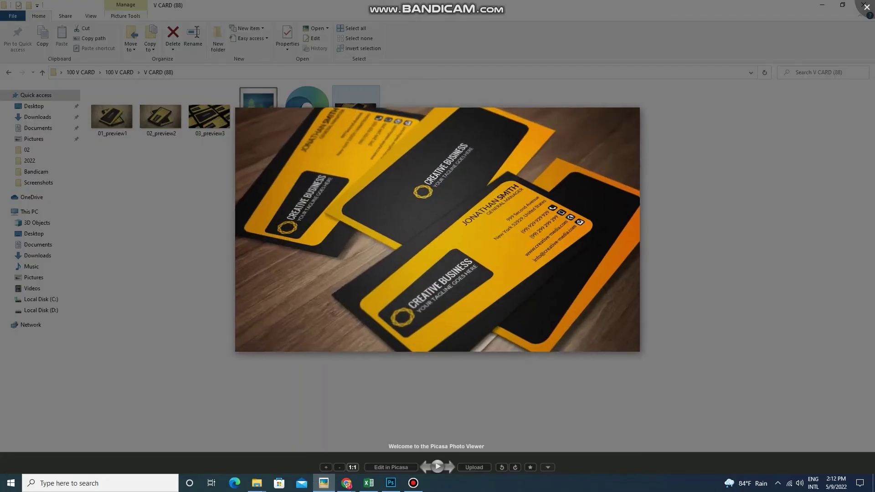
pyautogui.press('Left')
pyautogui.press('Left')
pyautogui.press('Left')
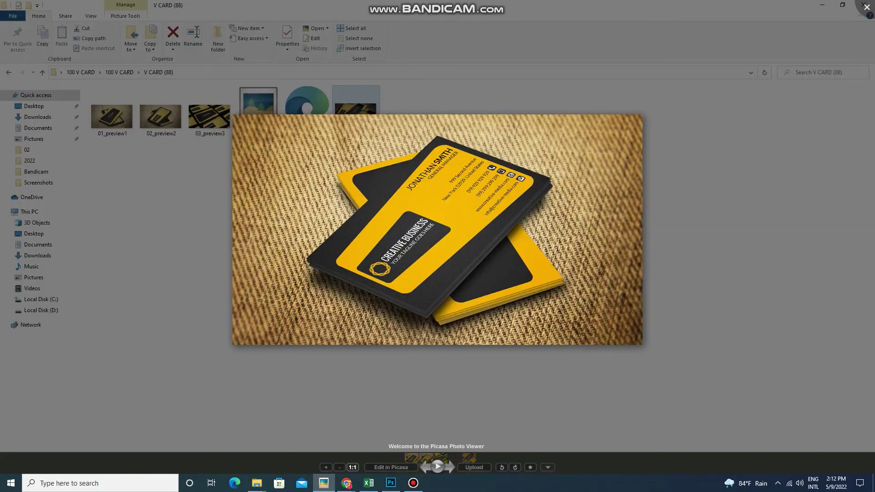
pyautogui.press('Left')
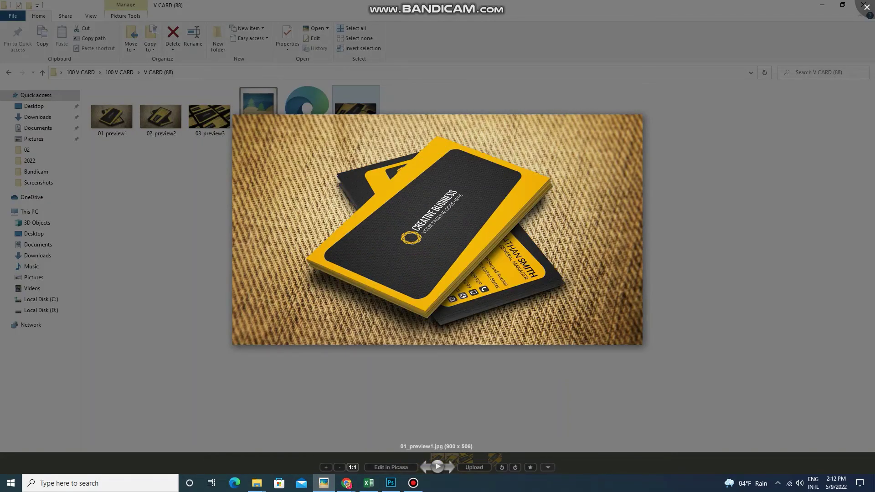
pyautogui.press('Escape')
pyautogui.hotkey('alt', 'Left')
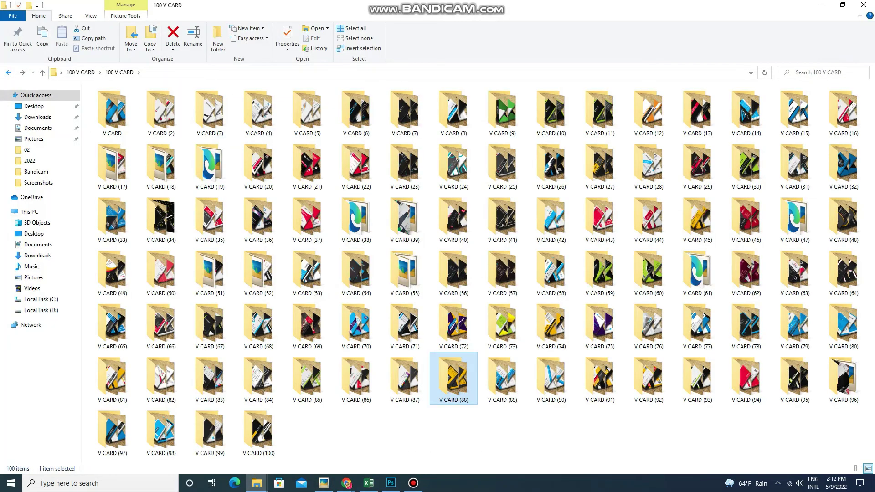
# - View the red V CARD (63) mockup previews in Picasa, then return to the 100 V CARD folder
pyautogui.doubleClick(796, 269)
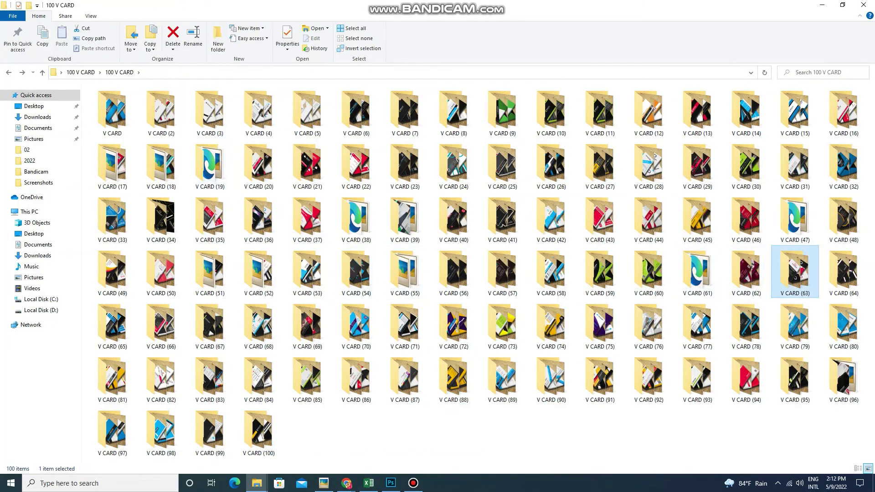
pyautogui.press('End')
pyautogui.press('Return')
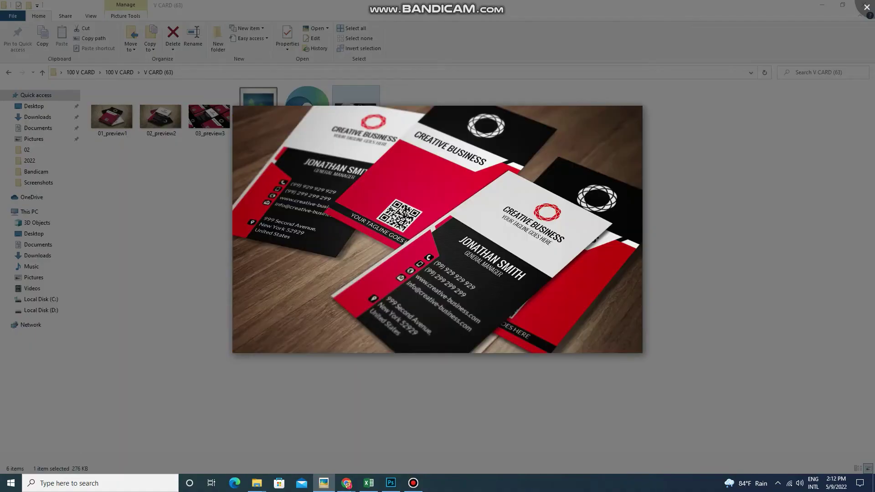
pyautogui.press('Left')
pyautogui.press('Left')
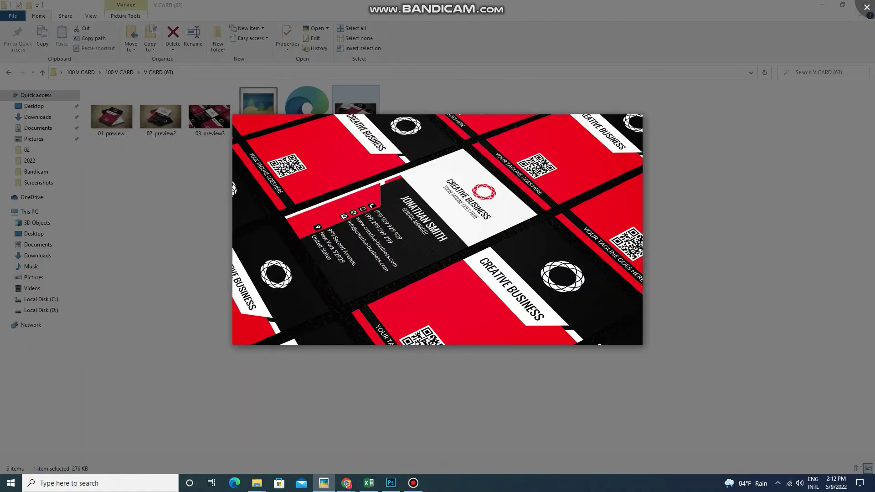
pyautogui.press('Left')
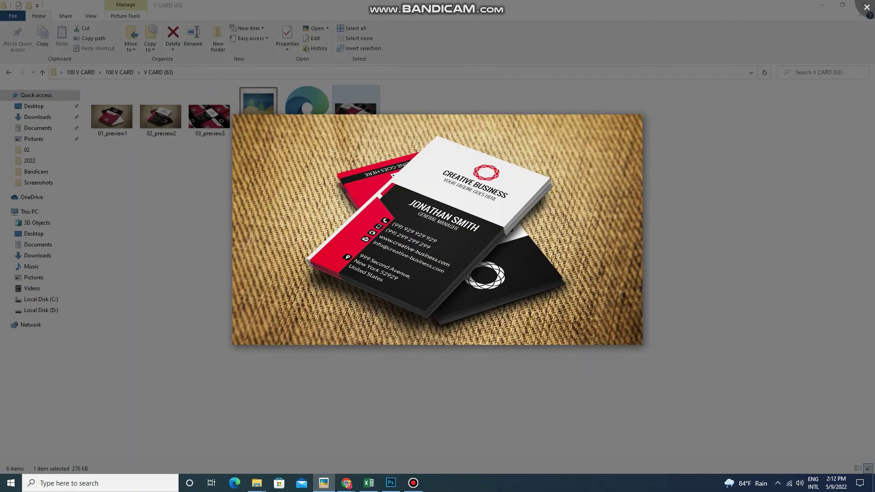
pyautogui.press('Escape')
pyautogui.press('BackSpace')
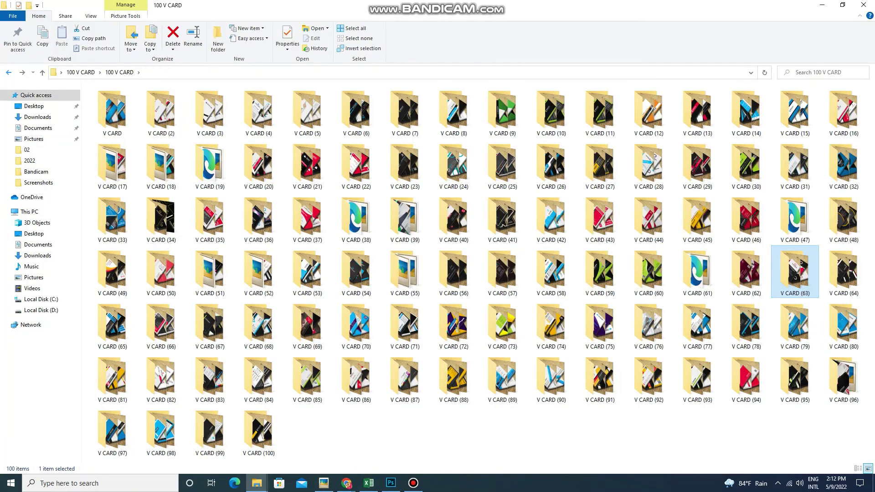
# - Preview a V CARD (68) file in the photo viewer, then return to the 100 V CARD folder
pyautogui.doubleClick(259, 326)
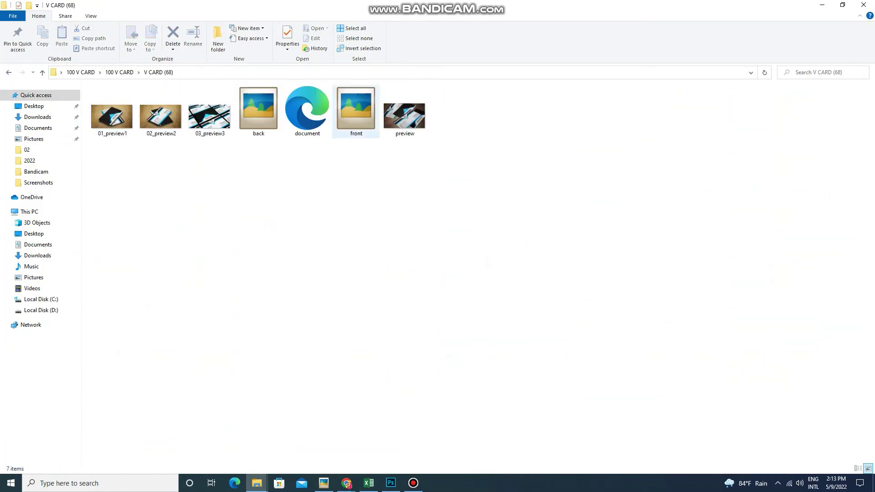
pyautogui.click(405, 111)
pyautogui.press('space')
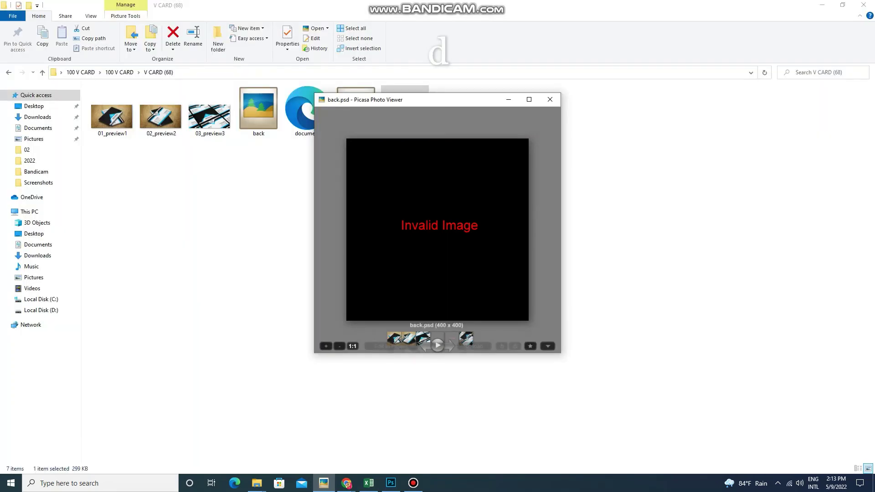
pyautogui.click(551, 99)
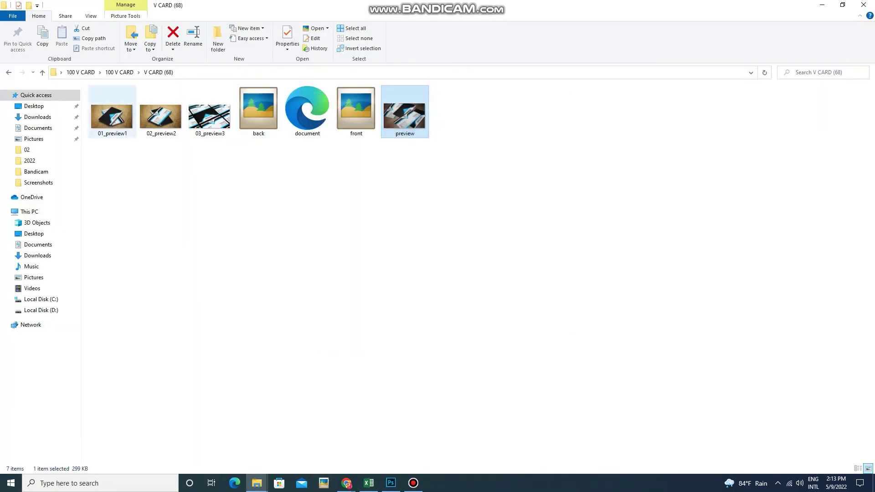
pyautogui.press('BackSpace')
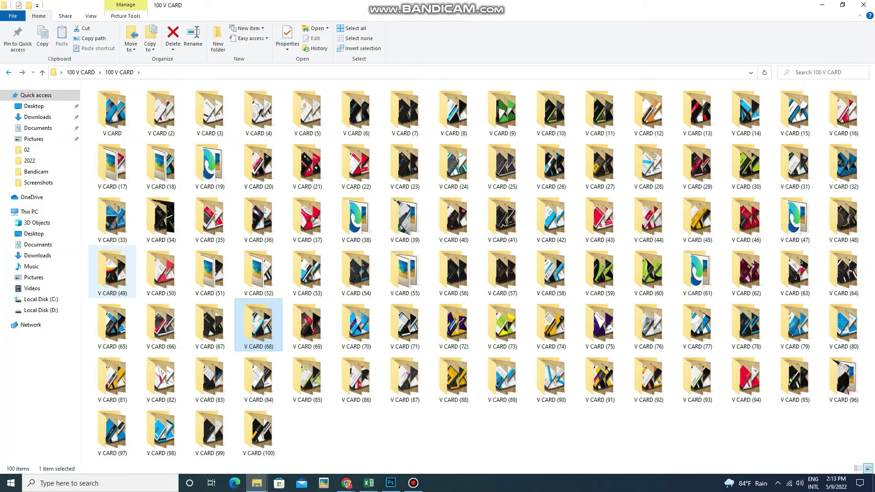
# - Browse the orange-and-red V CARD (49) previews, then switch back to Photoshop
pyautogui.doubleClick(112, 269)
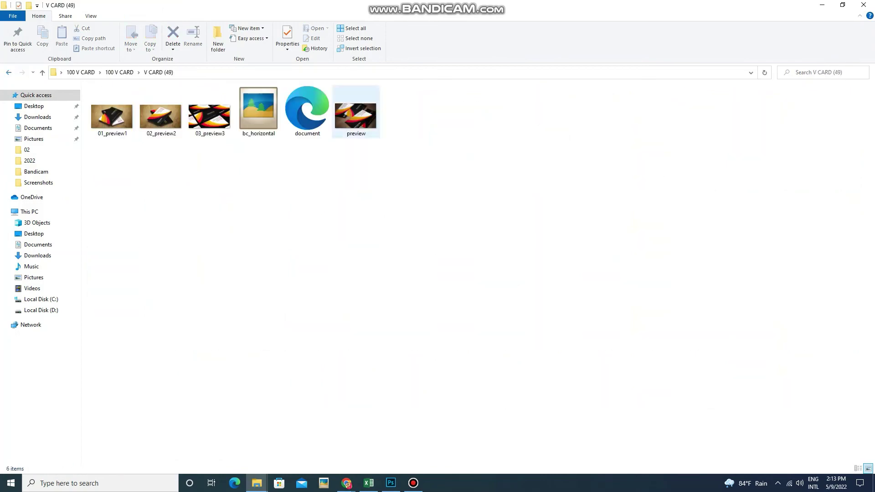
pyautogui.doubleClick(356, 112)
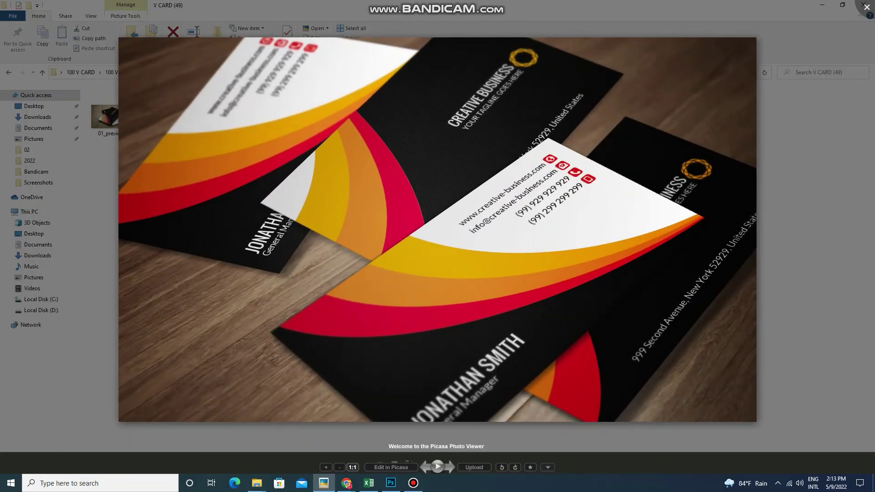
pyautogui.press('Left')
pyautogui.press('Left')
pyautogui.press('Left')
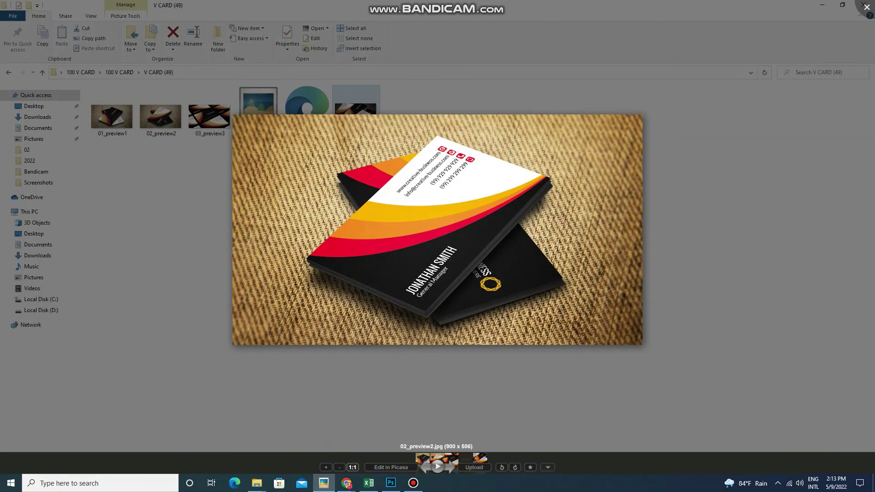
pyautogui.press('Left')
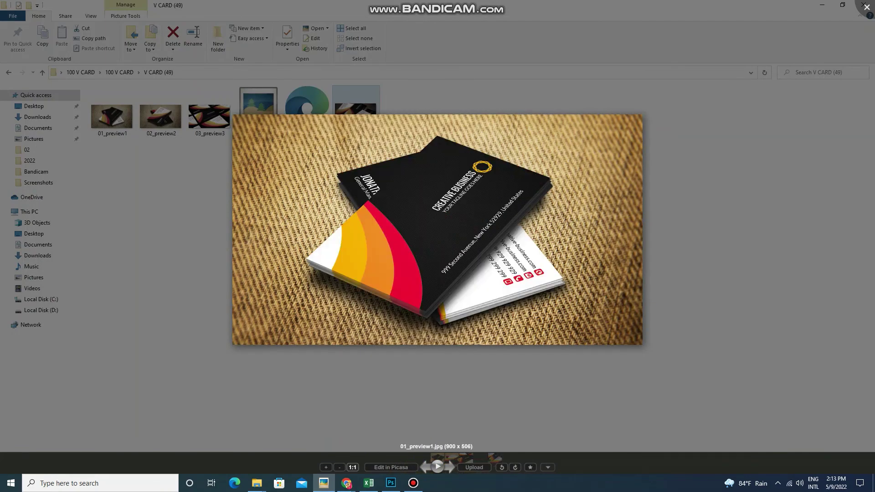
pyautogui.press('Escape')
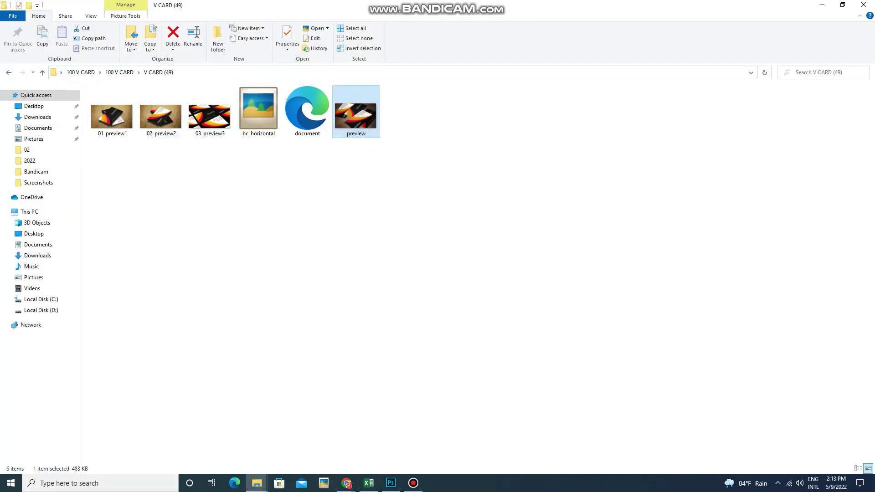
pyautogui.press('BackSpace')
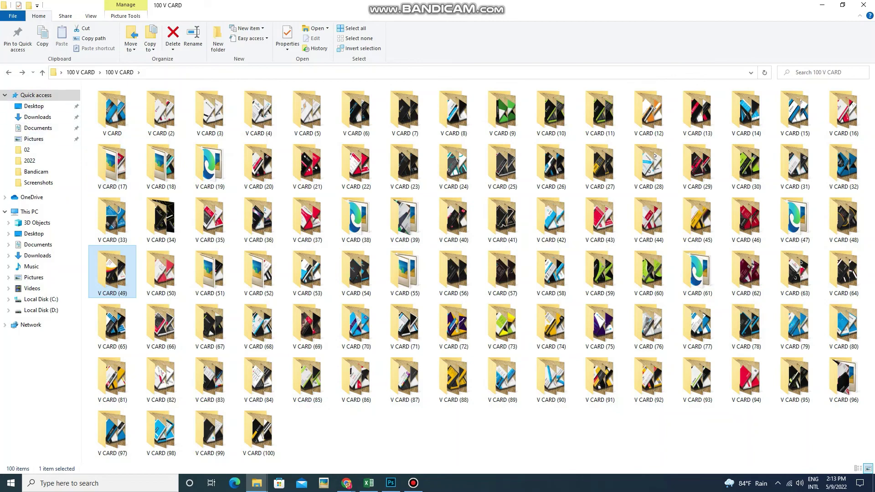
pyautogui.hotkey('alt', 'Left')
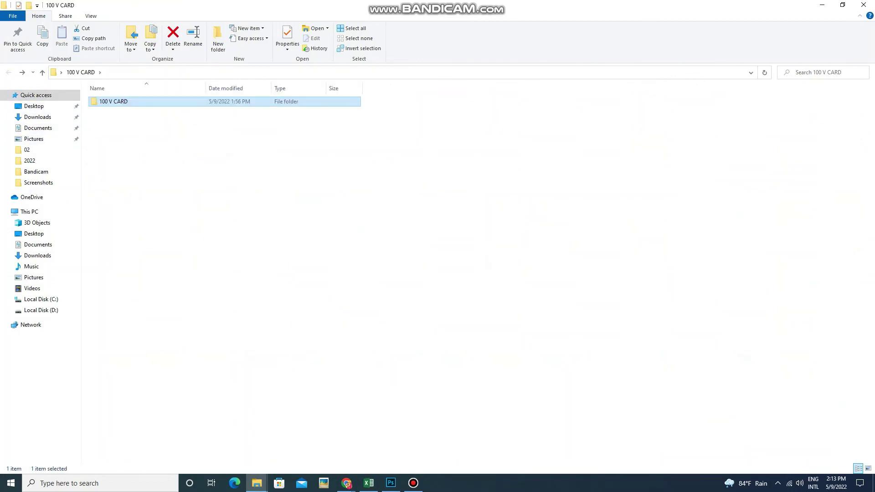
pyautogui.hotkey('alt', 'Tab')
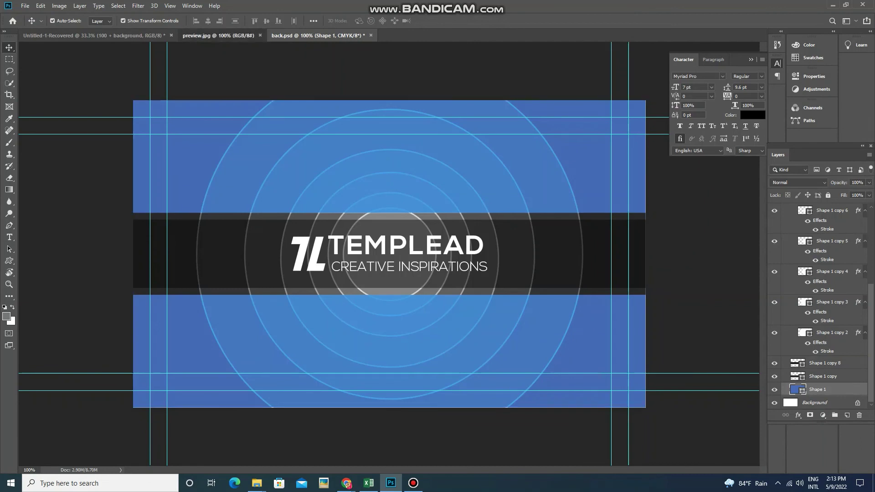
# - Compare the preview.jpg mockup with back.psd, select the Shape 1 layer, and minimize Photoshop
pyautogui.click(219, 35)
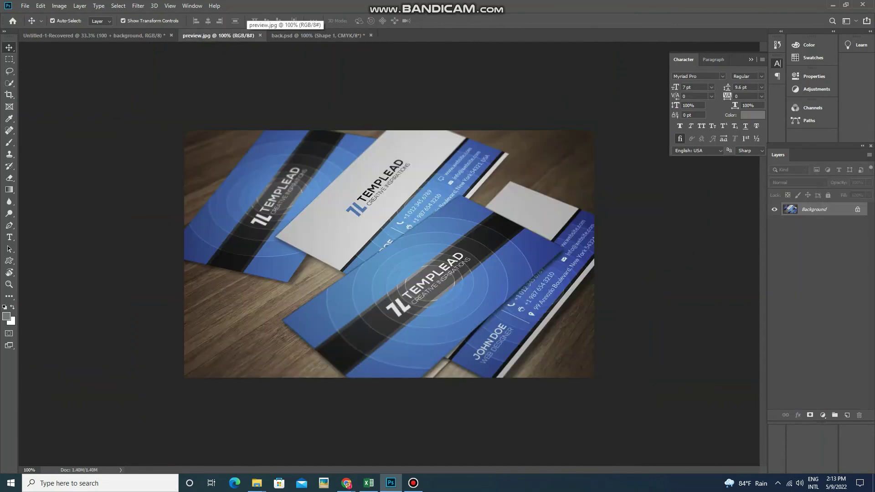
pyautogui.click(318, 35)
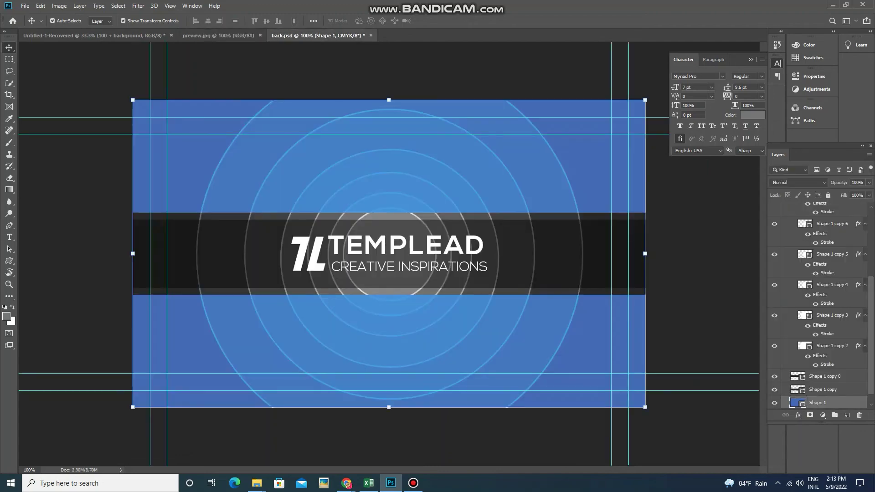
pyautogui.hotkey('alt', ',')
pyautogui.click(833, 4)
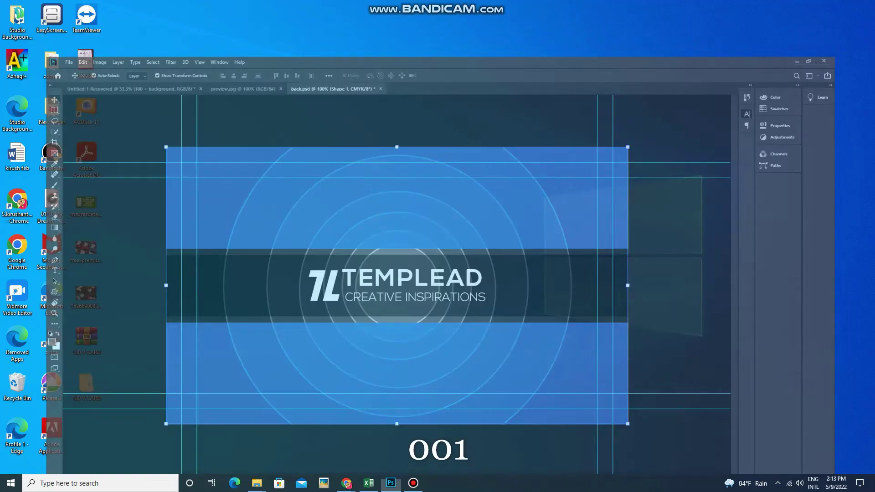